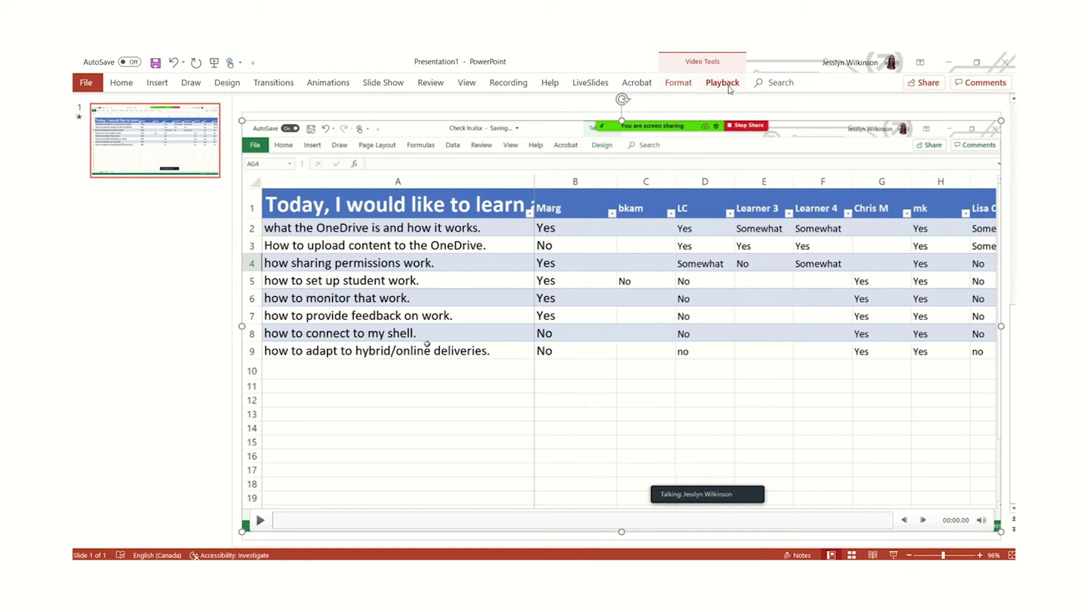
Open the trim settings for the slide's video and briefly preview the start of the clip.
left_click(689, 84)
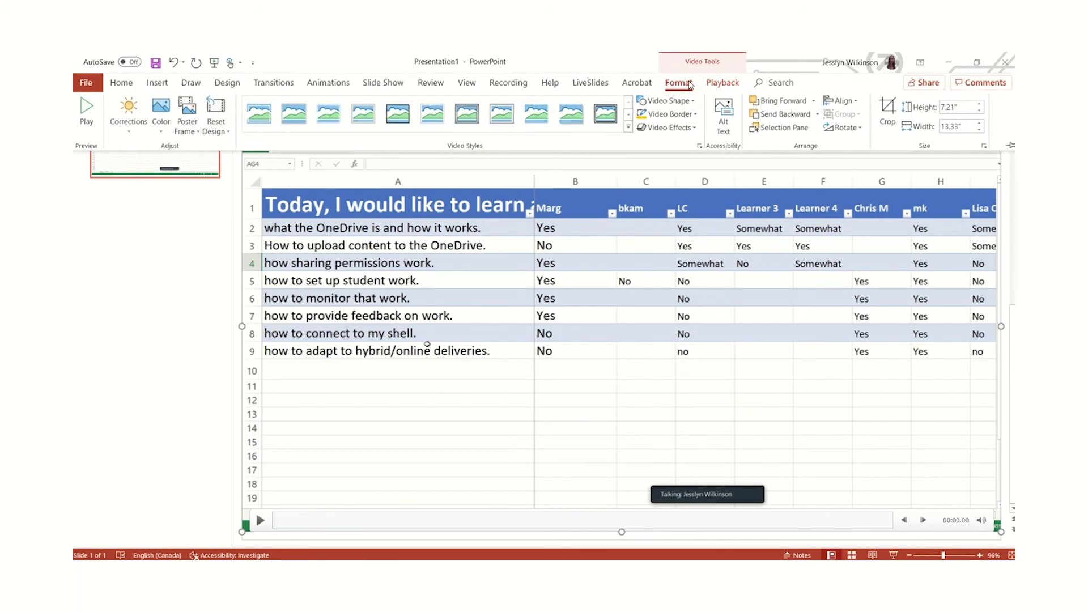
left_click(731, 85)
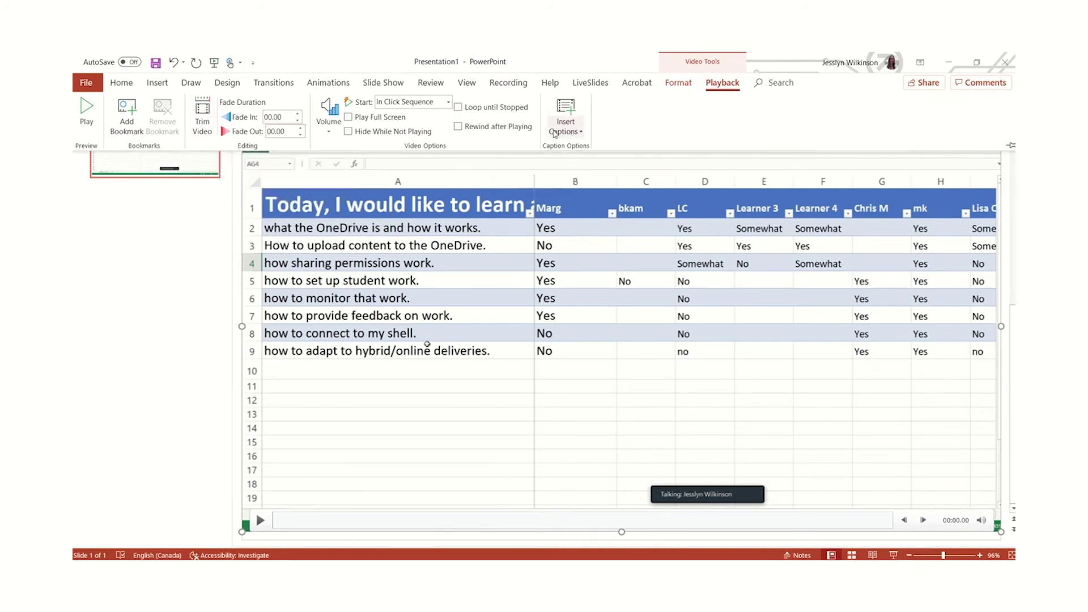
left_click(204, 120)
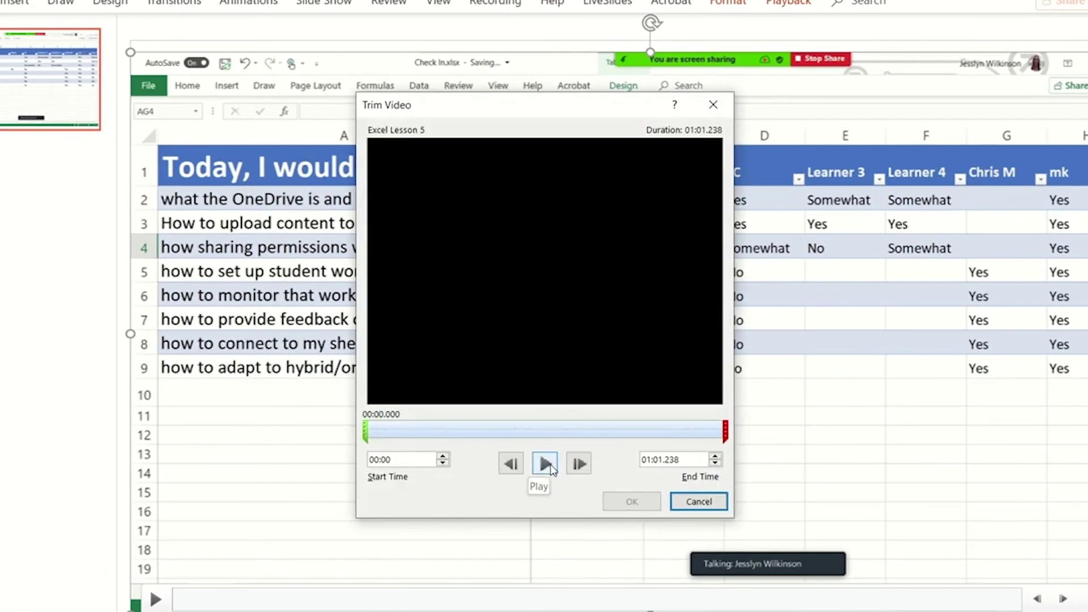
left_click(545, 464)
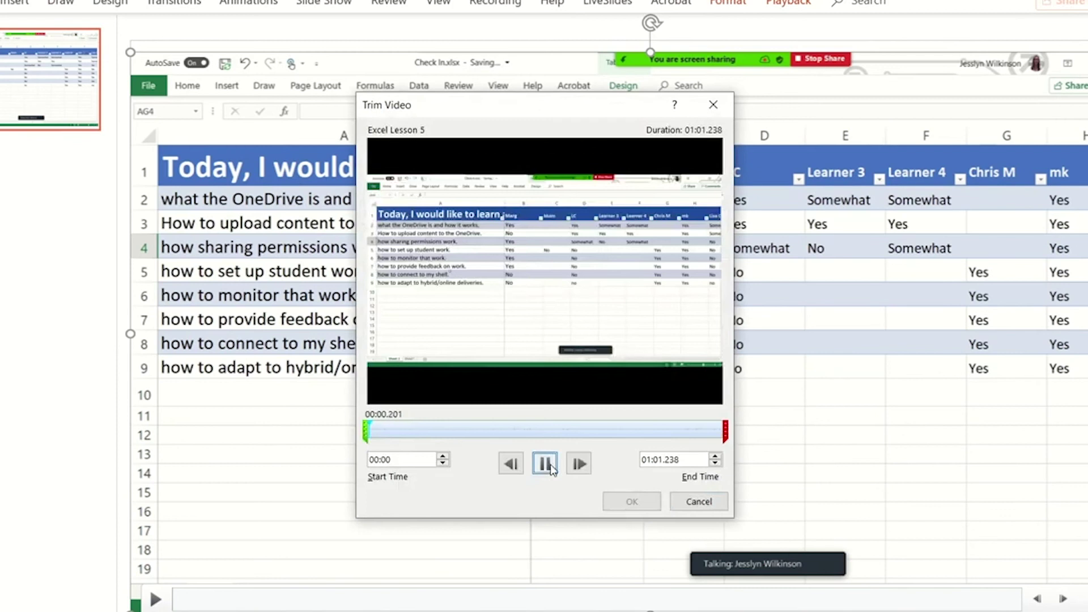
left_click(545, 464)
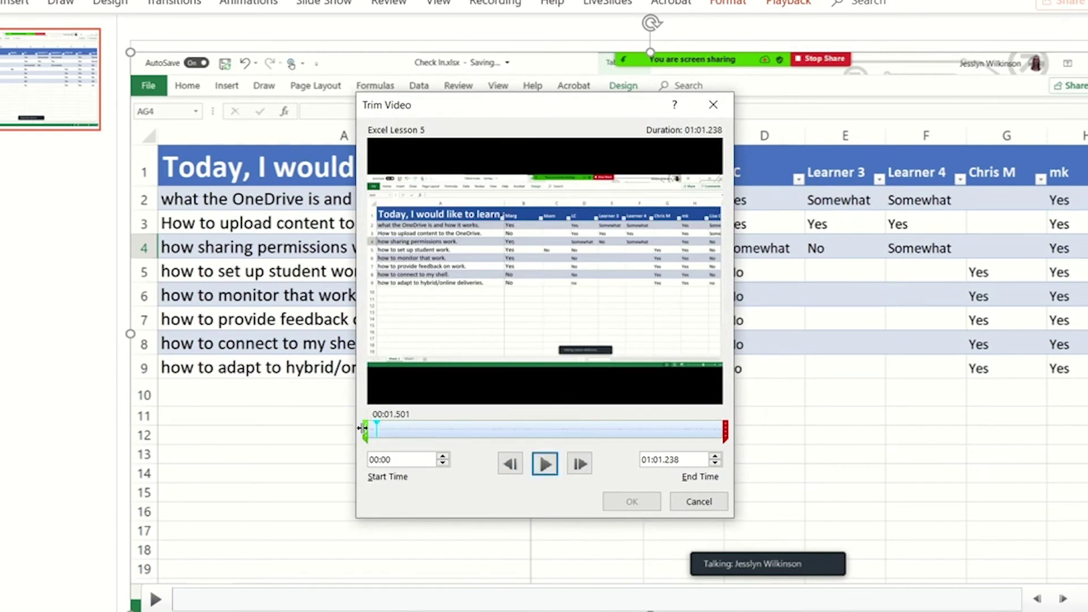
Trim the slide 1 video to start at 00:01.659 and end at 00:18.497.
left_click_drag(365, 430, 412, 427)
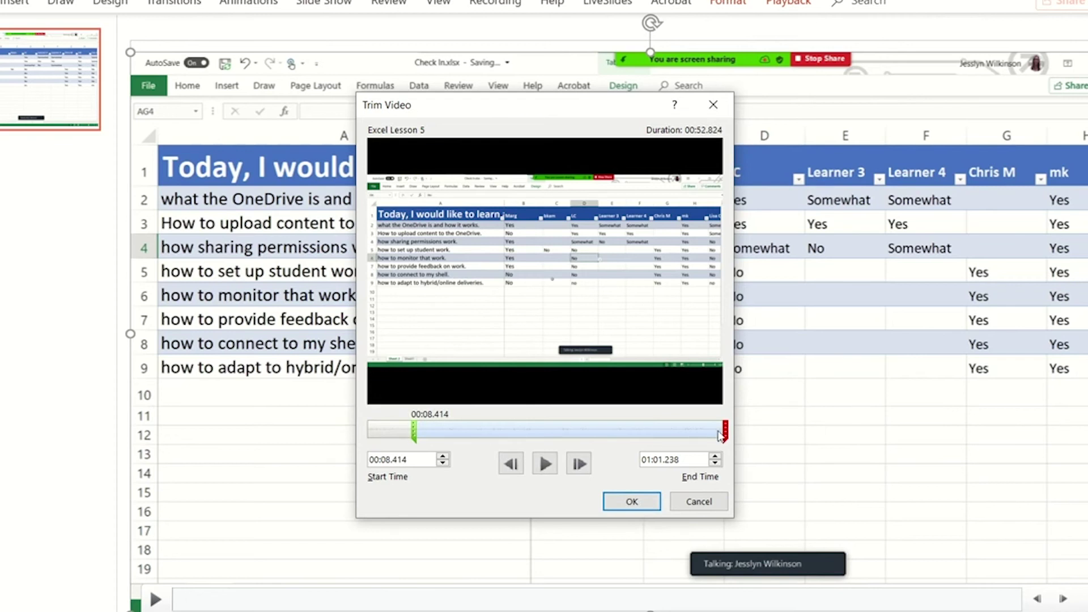
mouse_move(726, 429)
left_mouse_down()
mouse_move(512, 431)
mouse_move(551, 431)
left_mouse_up()
left_click_drag(414, 428, 375, 431)
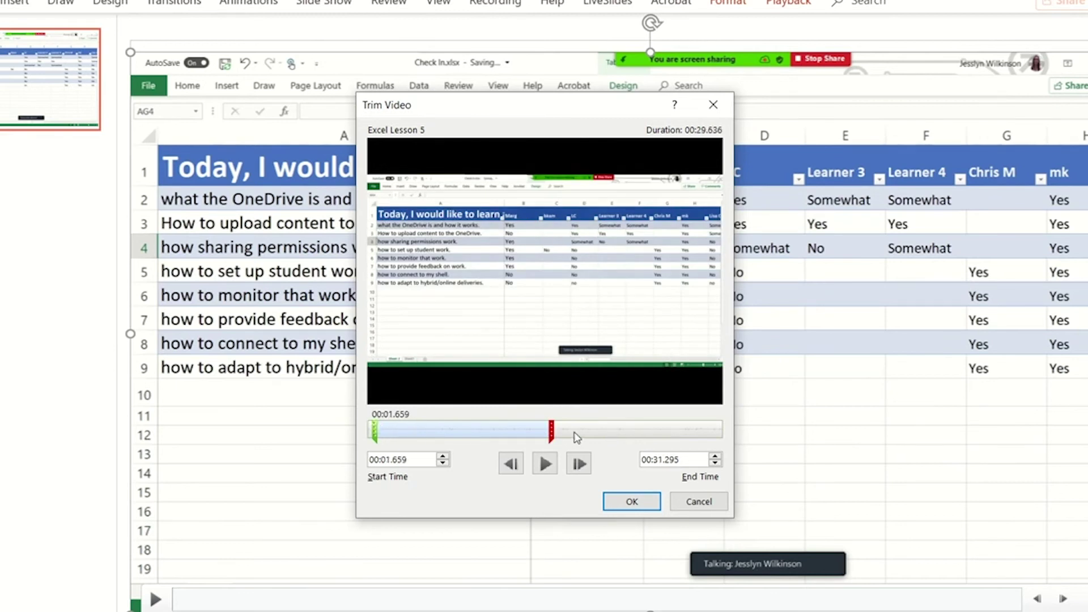
mouse_move(551, 431)
left_mouse_down()
mouse_move(468, 431)
mouse_move(478, 431)
left_mouse_up()
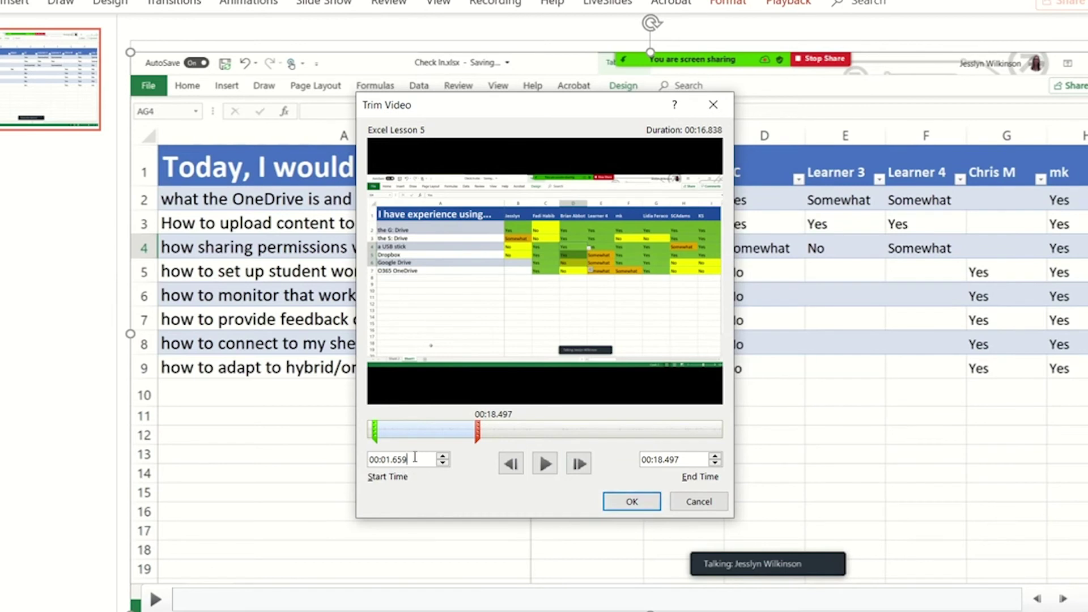
left_click_drag(415, 458, 369, 457)
left_click_drag(695, 459, 636, 460)
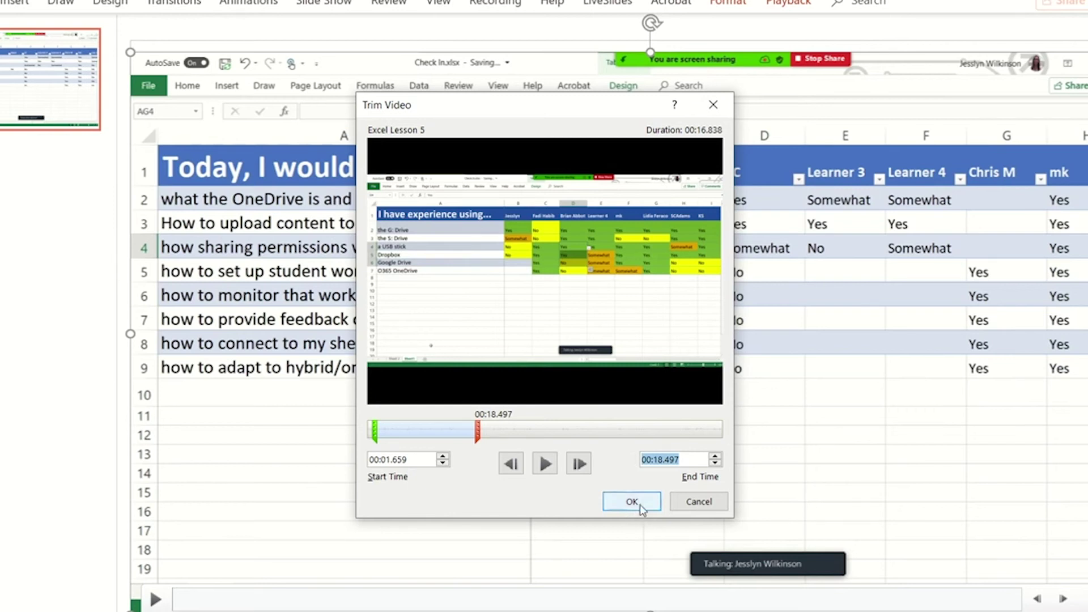
left_click(632, 502)
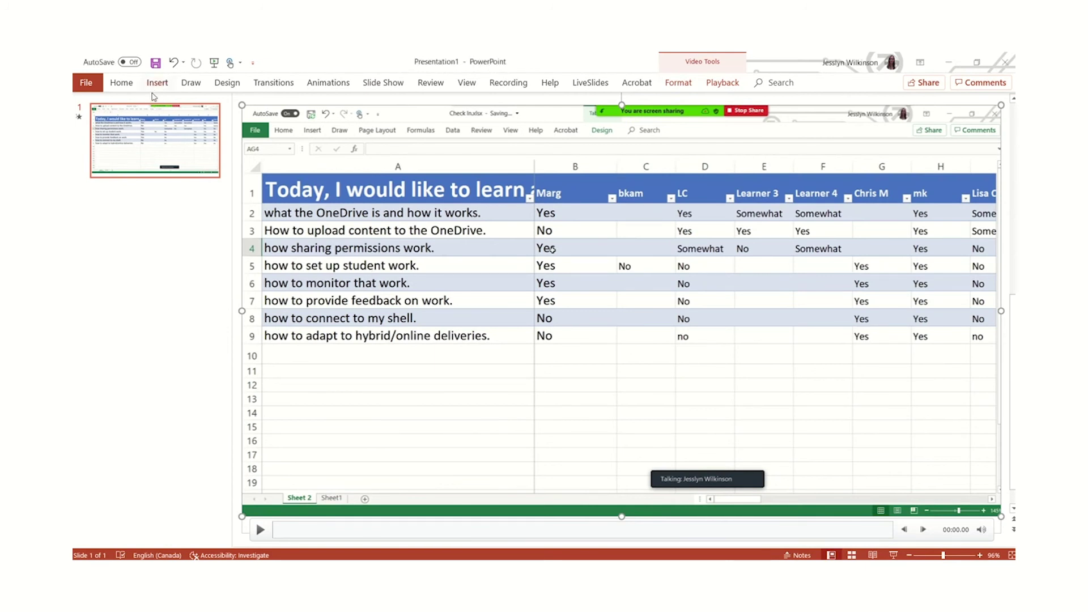
Add a second slide and insert the video Excel Lesson 5.mp4 from the Desktop on it.
left_click(155, 85)
left_click(87, 108)
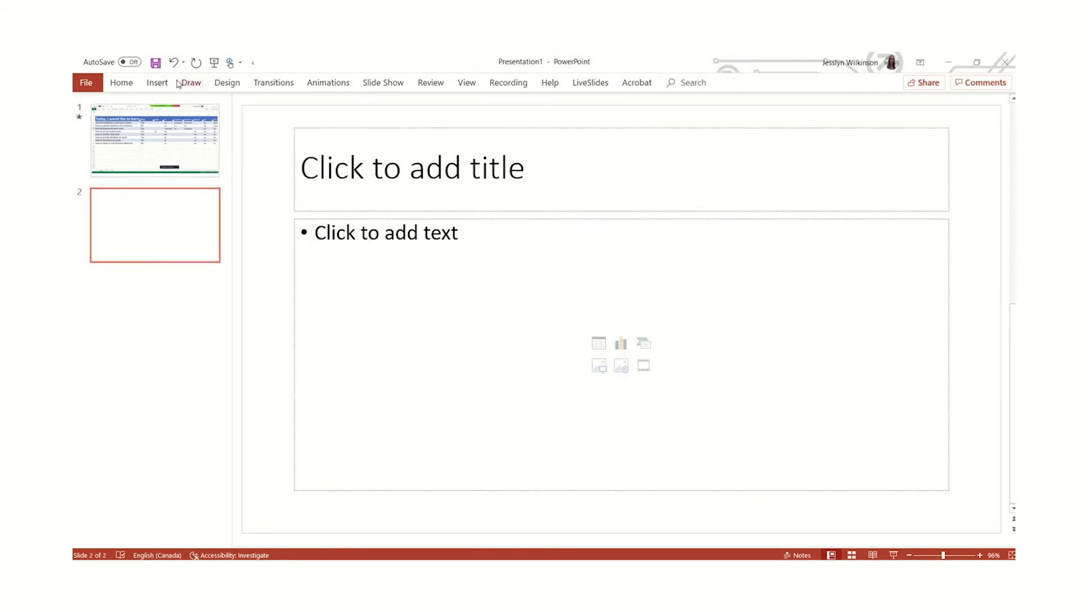
left_click(158, 85)
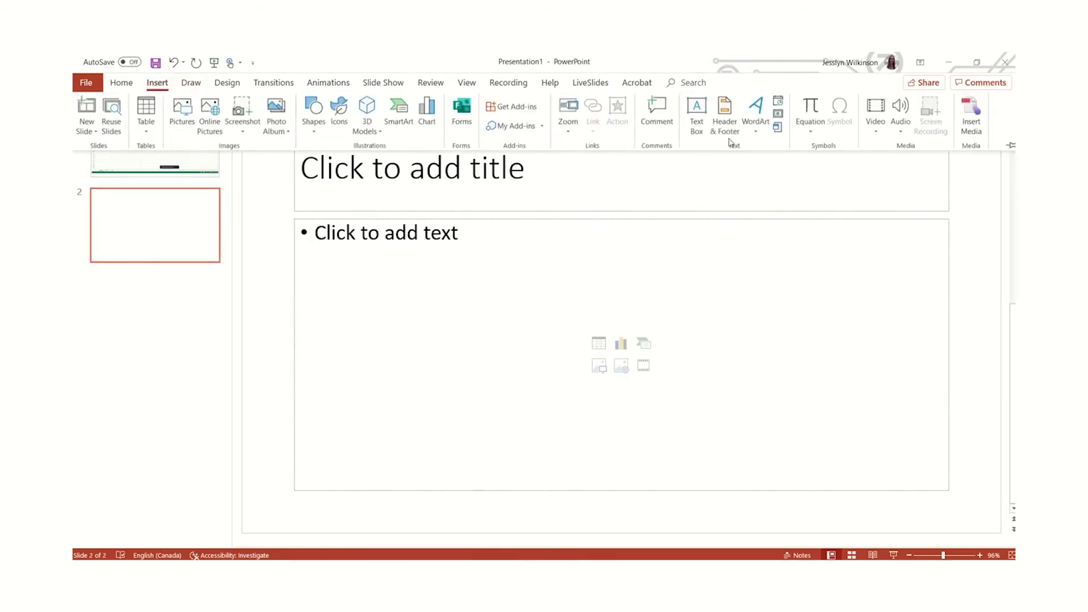
left_click(876, 119)
left_click(877, 161)
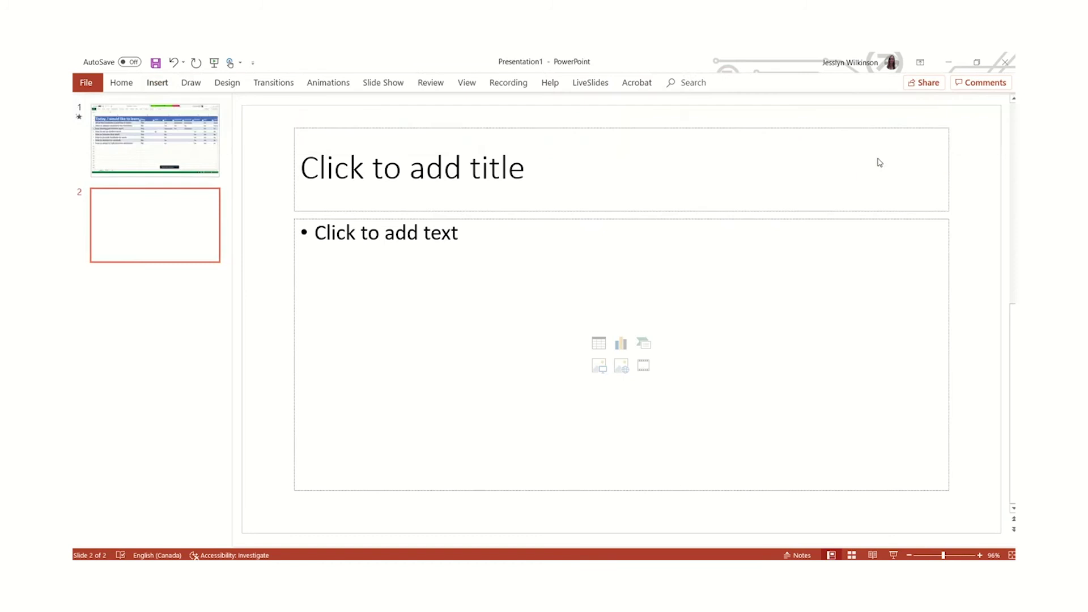
left_click(354, 164)
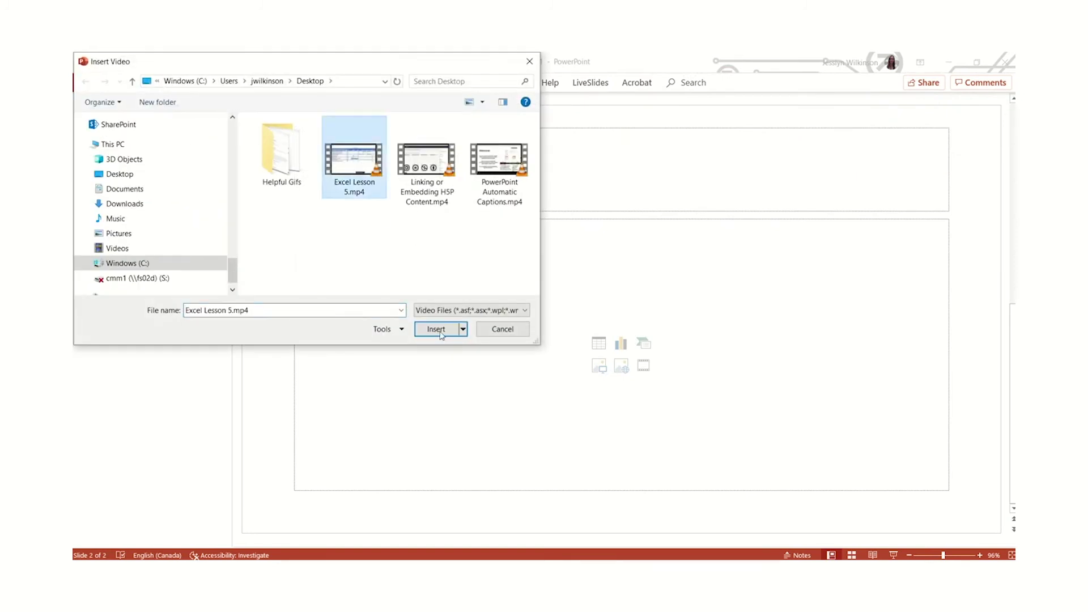
left_click(441, 333)
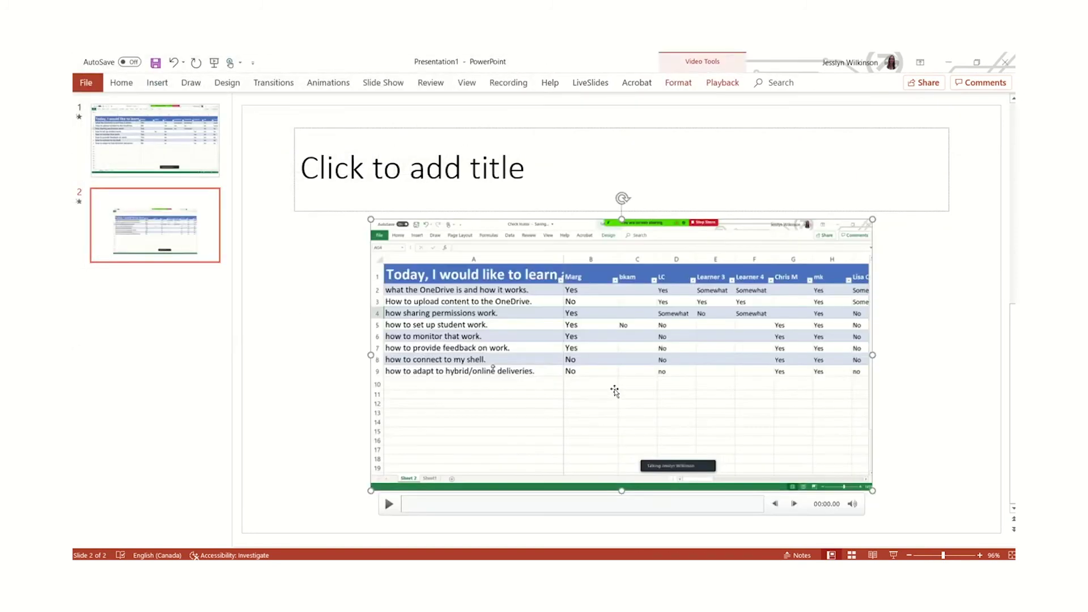
Enlarge and reposition the inserted video so that it covers slide 2.
left_click_drag(371, 218, 207, 130)
left_click_drag(613, 250, 615, 241)
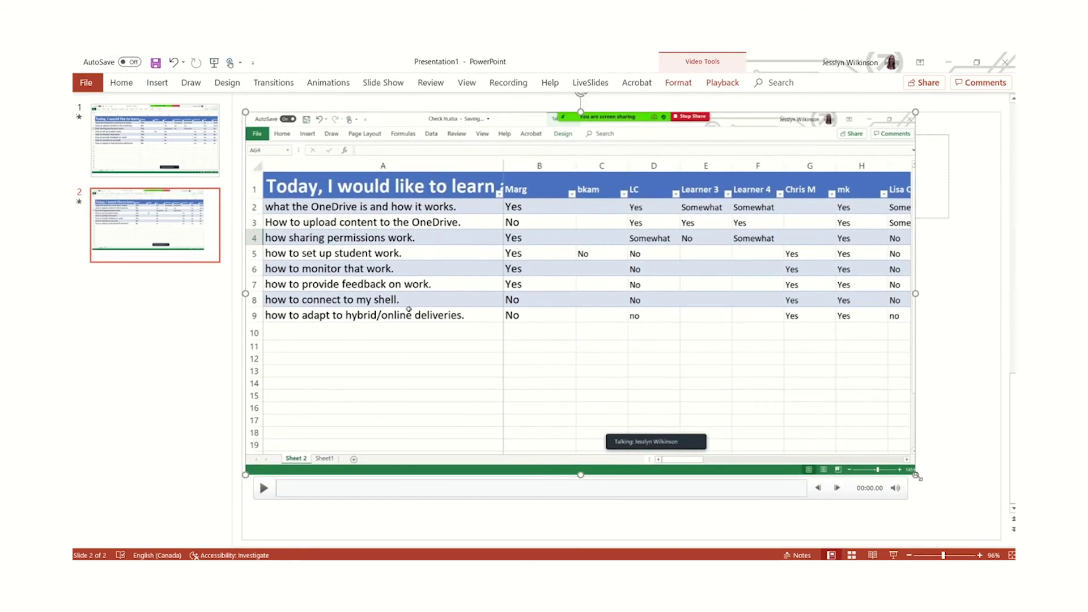
mouse_move(916, 475)
left_mouse_down()
mouse_move(1008, 531)
mouse_move(928, 479)
left_mouse_up()
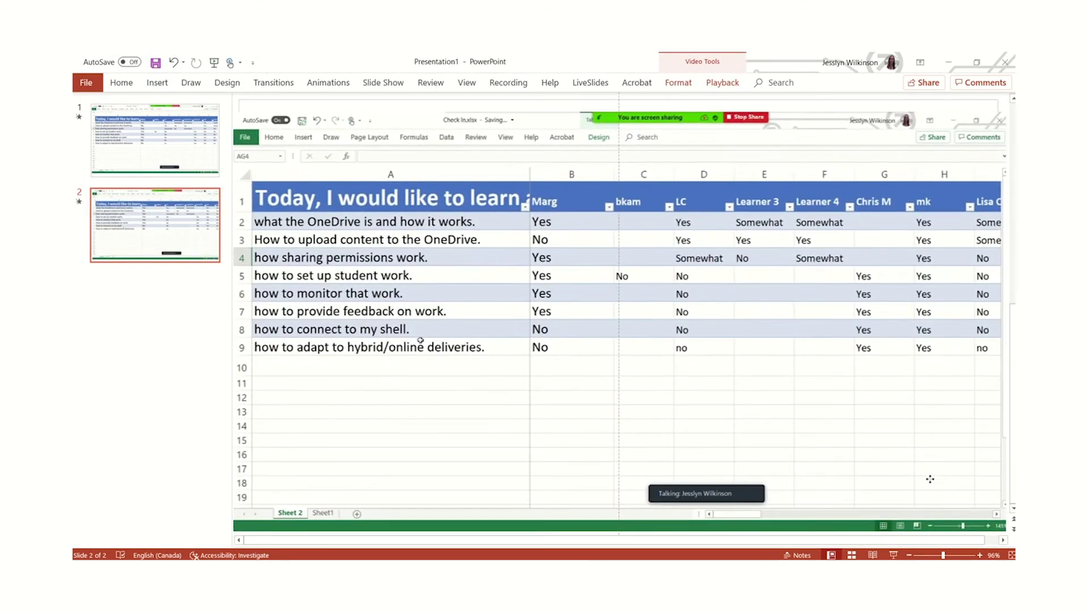
Trim the slide 2 video to start at 00:18.683 and end at 00:59.263.
left_click(708, 85)
left_click(202, 113)
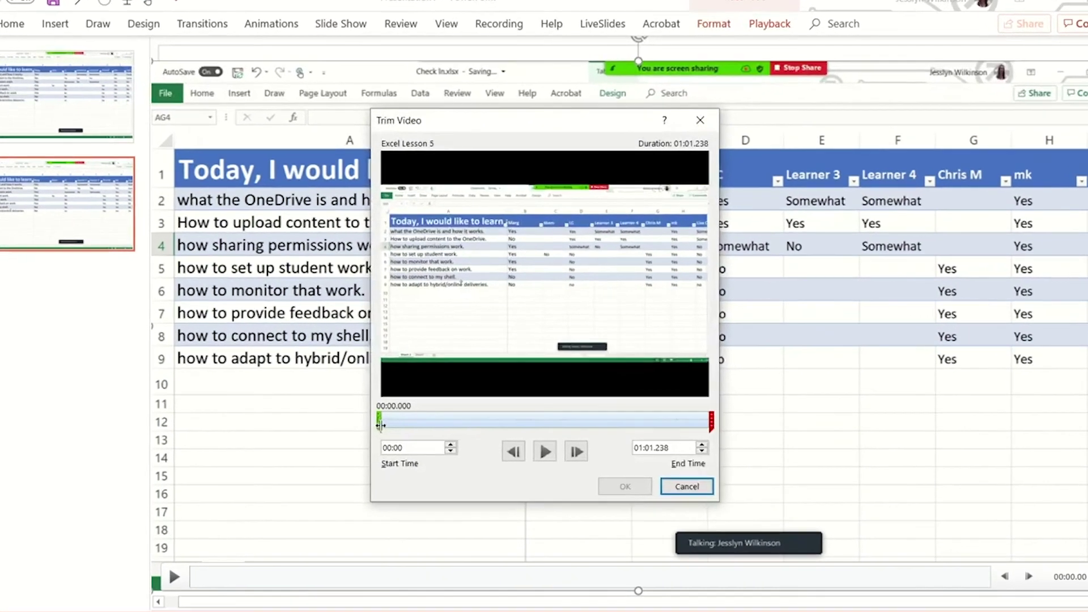
left_click_drag(380, 425, 479, 433)
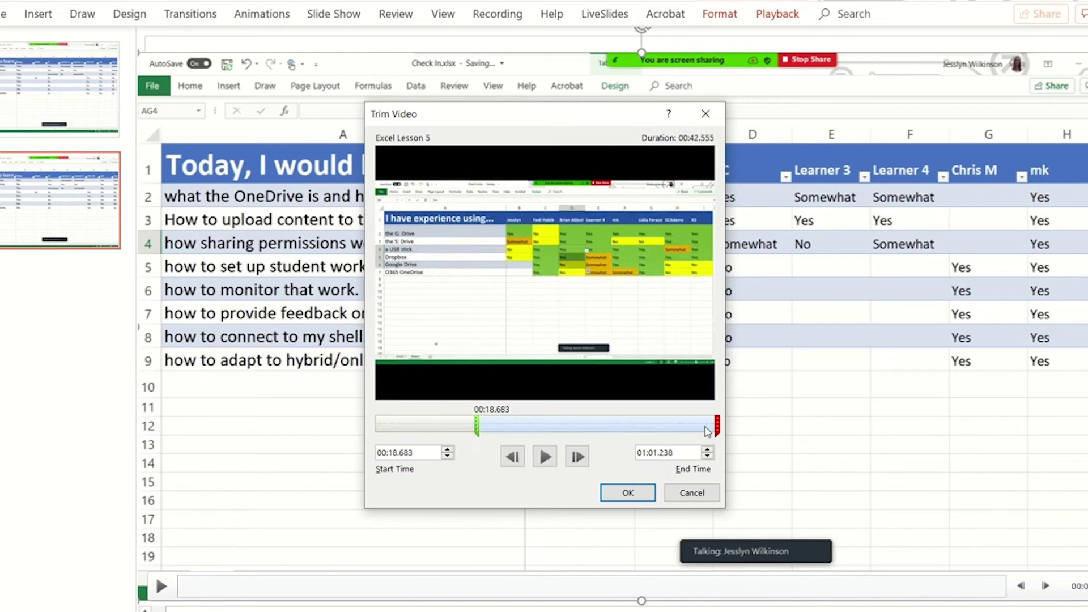
left_click_drag(716, 426, 706, 425)
left_click(628, 493)
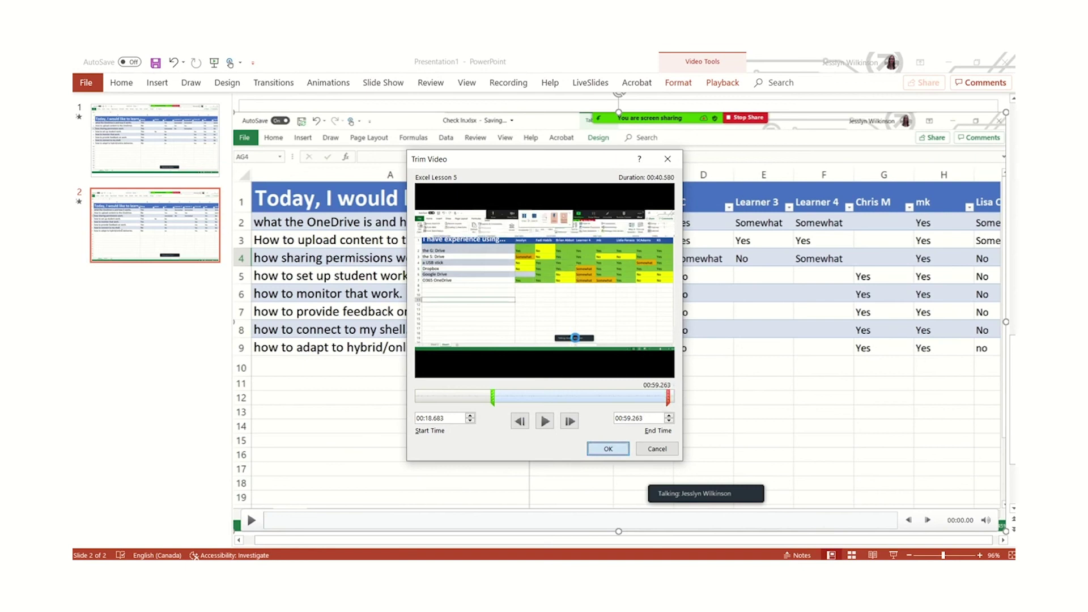
left_click(153, 155)
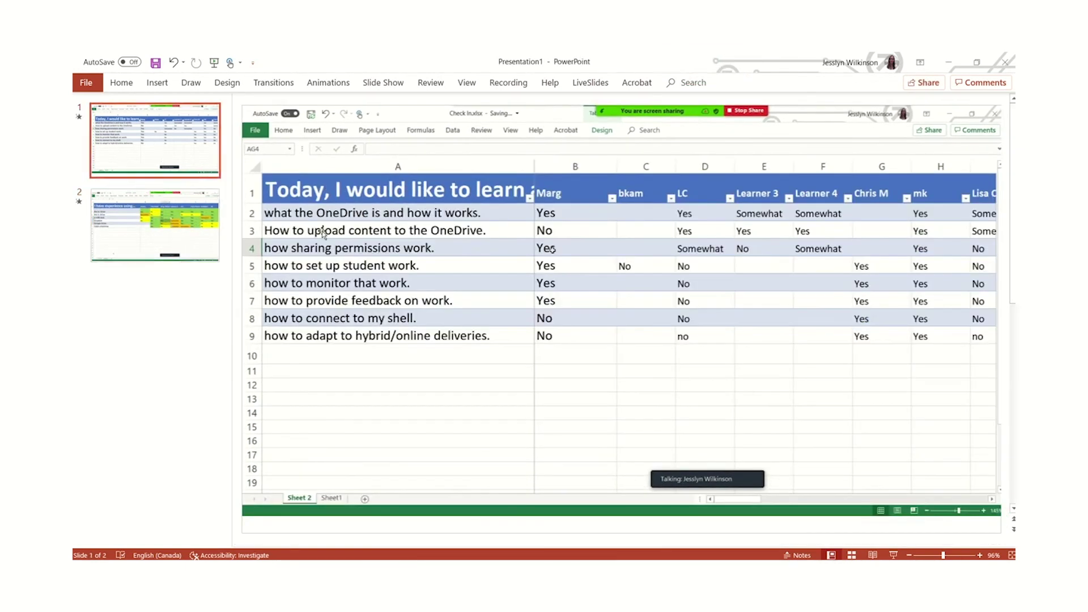
mouse_move(534, 292)
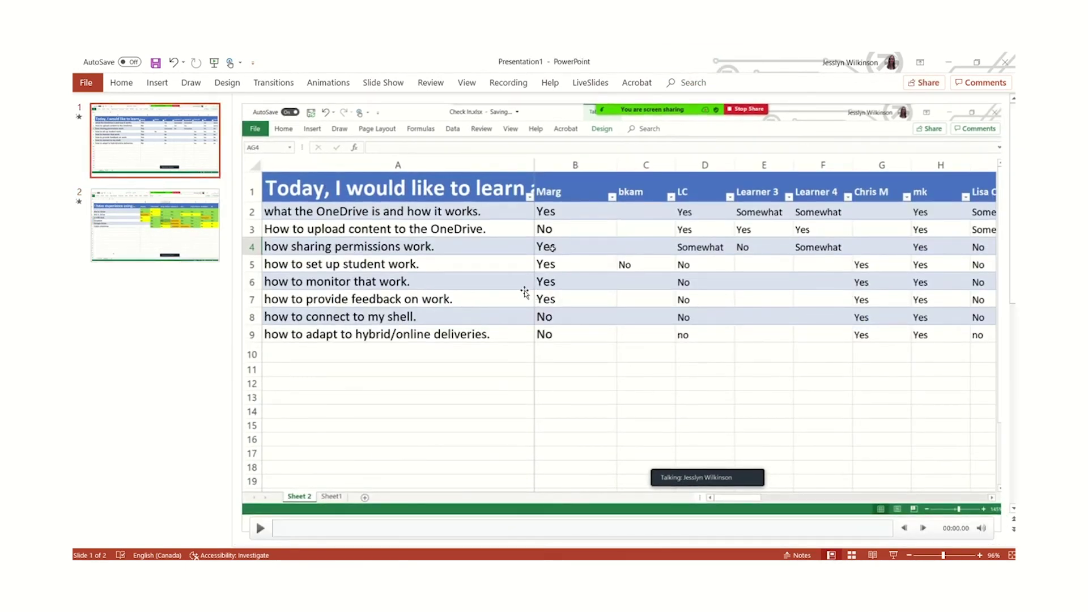
left_click(526, 291)
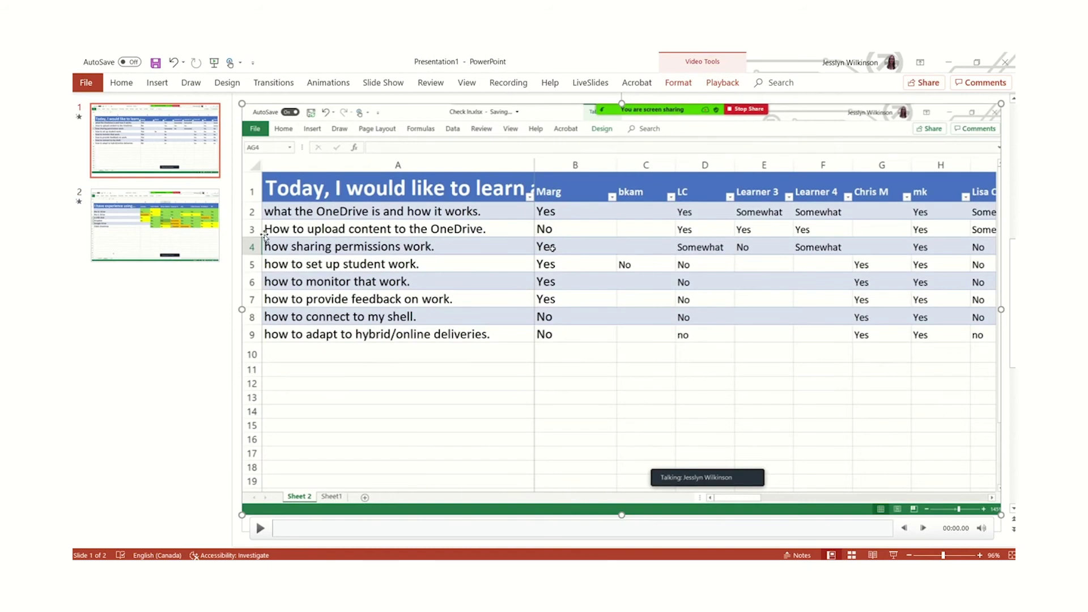
left_click(167, 223)
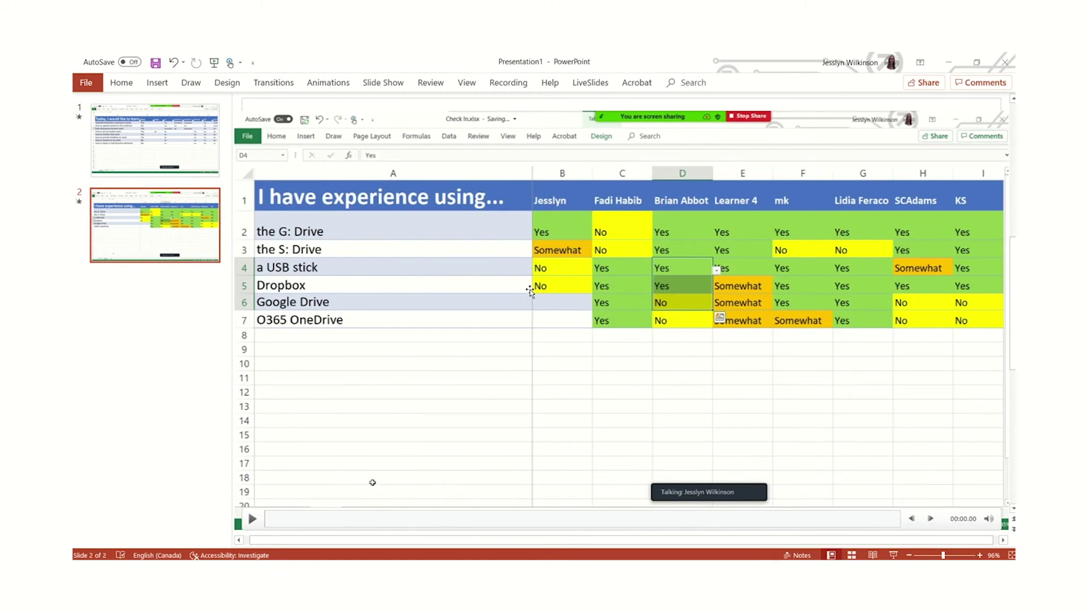
Save the trimmed video from slide 1 to the Desktop as an MP4 named "Excel Lesson 5 - Sheet 1".
left_click(162, 169)
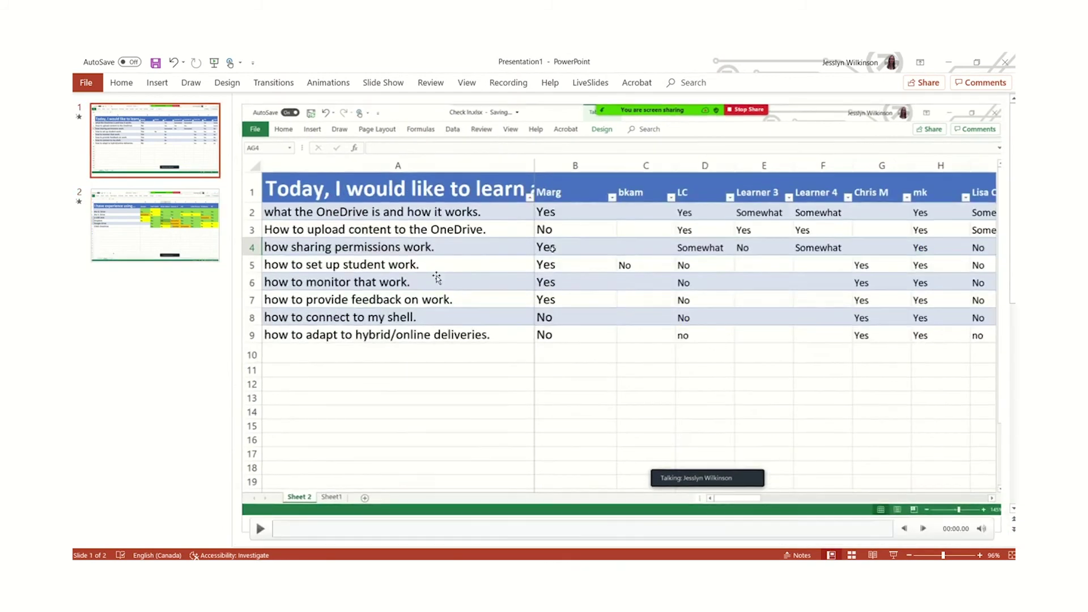
left_click(443, 276)
right_click(443, 275)
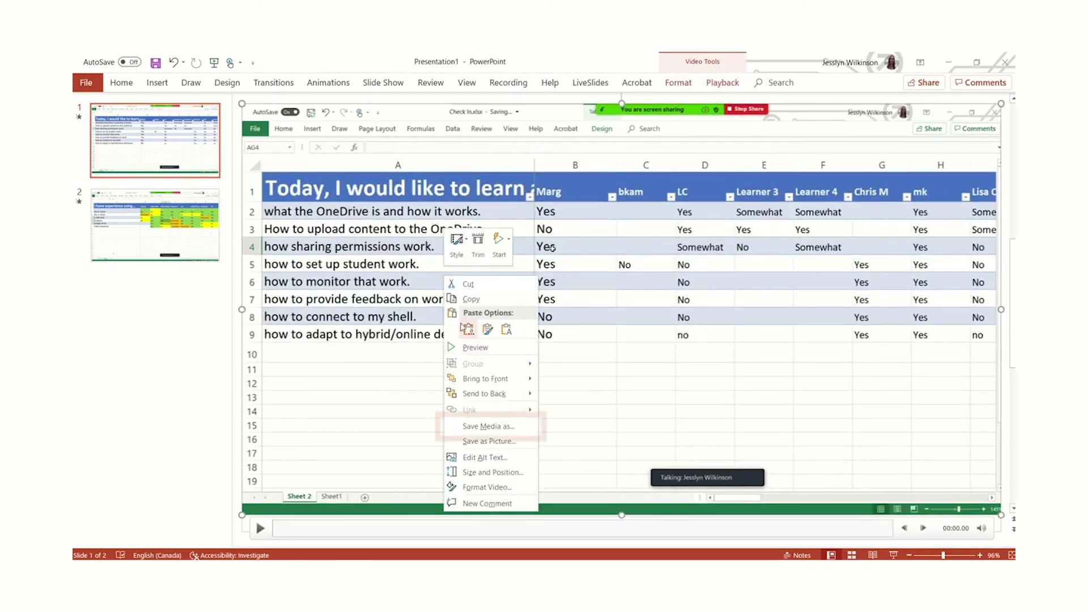
left_click(500, 427)
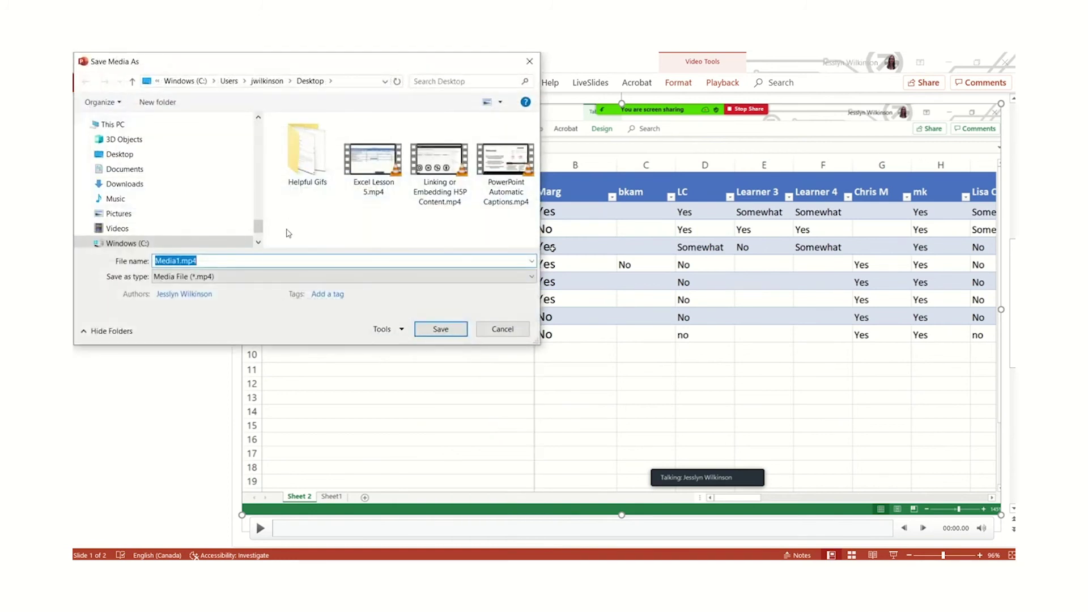
type("Excel ")
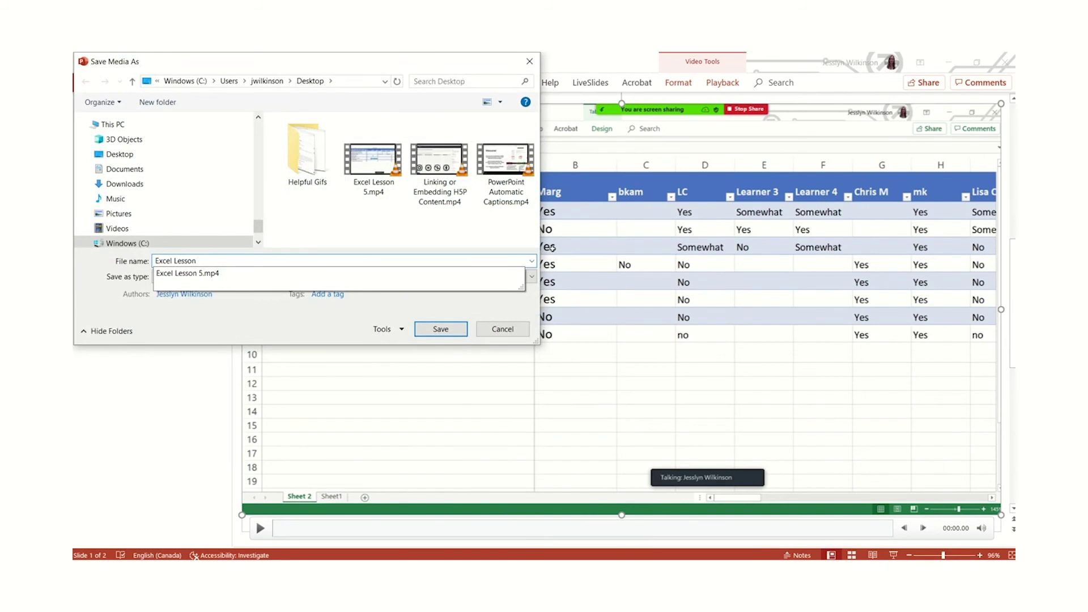
type("Lesson")
key("Down")
key("BackSpace")
key("BackSpace")
key("BackSpace")
key("BackSpace")
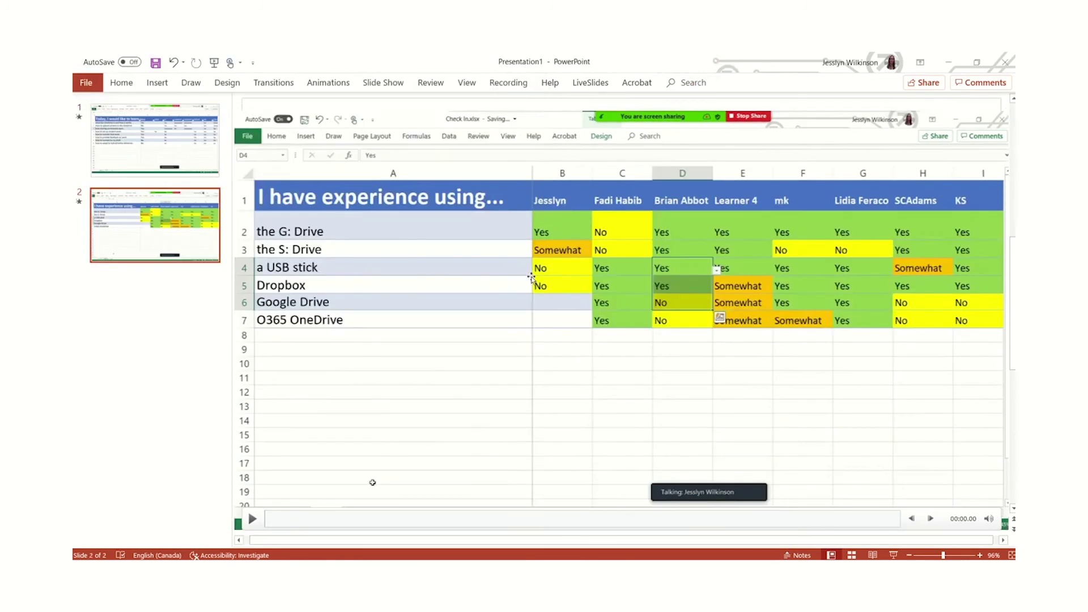
Save the trimmed video from slide 2 to the Desktop as an MP4 named "Excel Lesson 5 - Sheet 2".
right_click(534, 277)
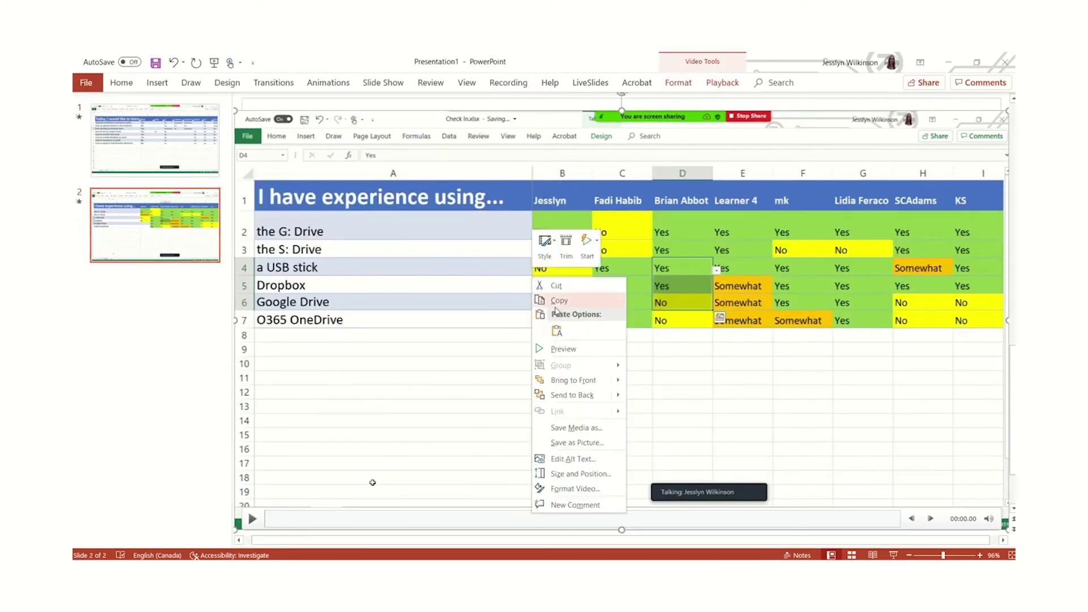
left_click(577, 426)
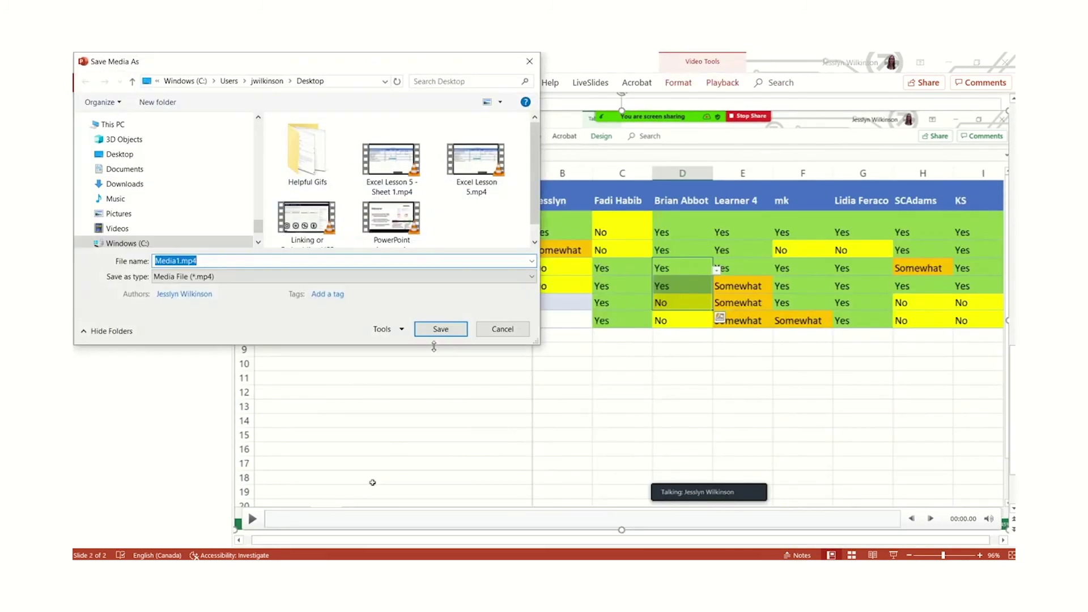
type("Excel Lesson 5 - Sheet 1")
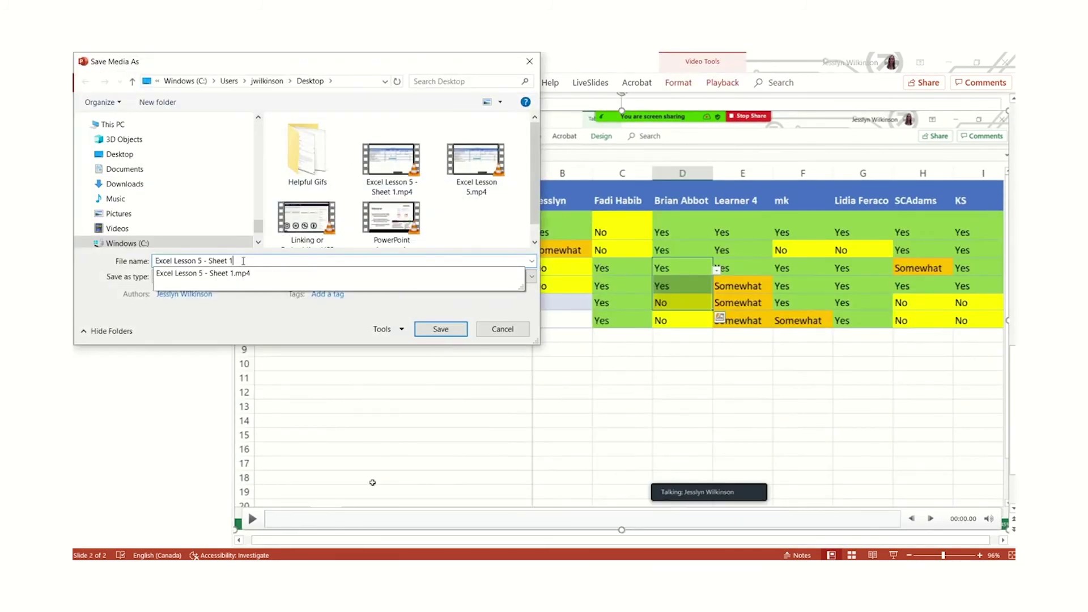
key("BackSpace")
type("2")
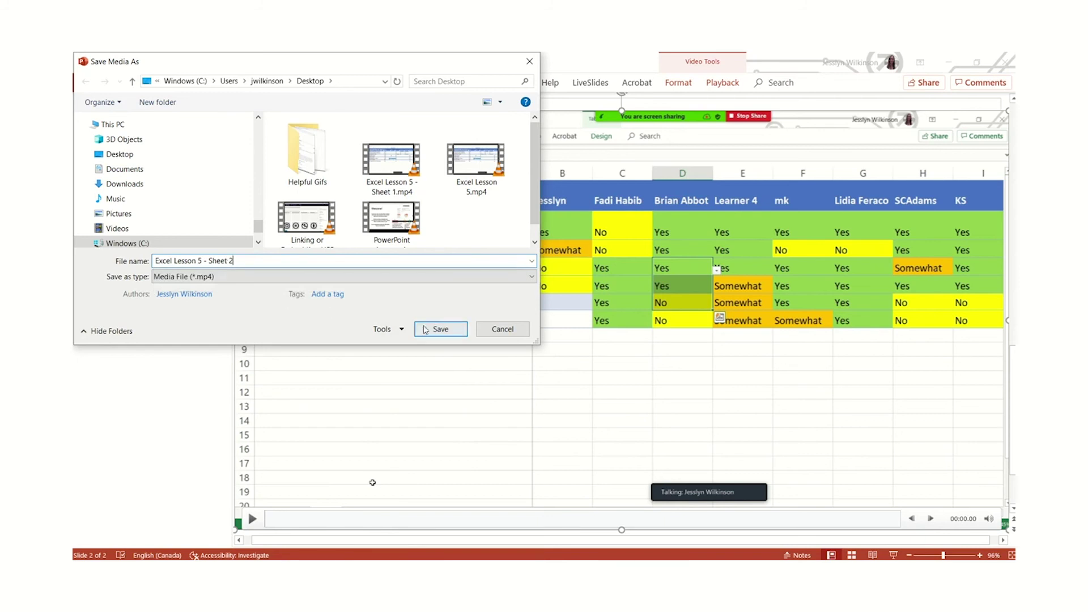
left_click(443, 331)
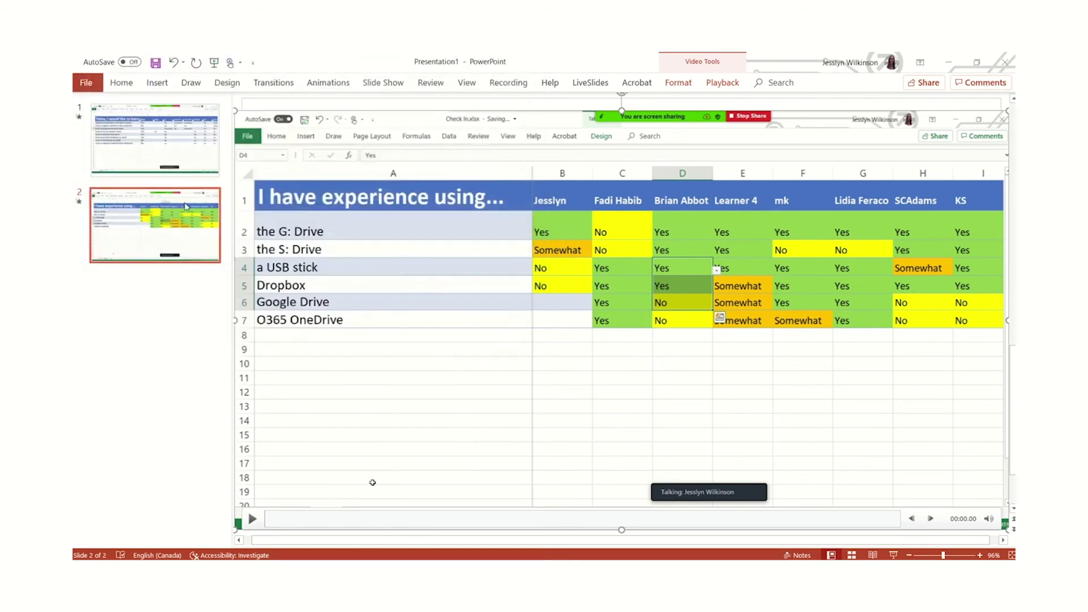
left_click(188, 147)
left_click(186, 213)
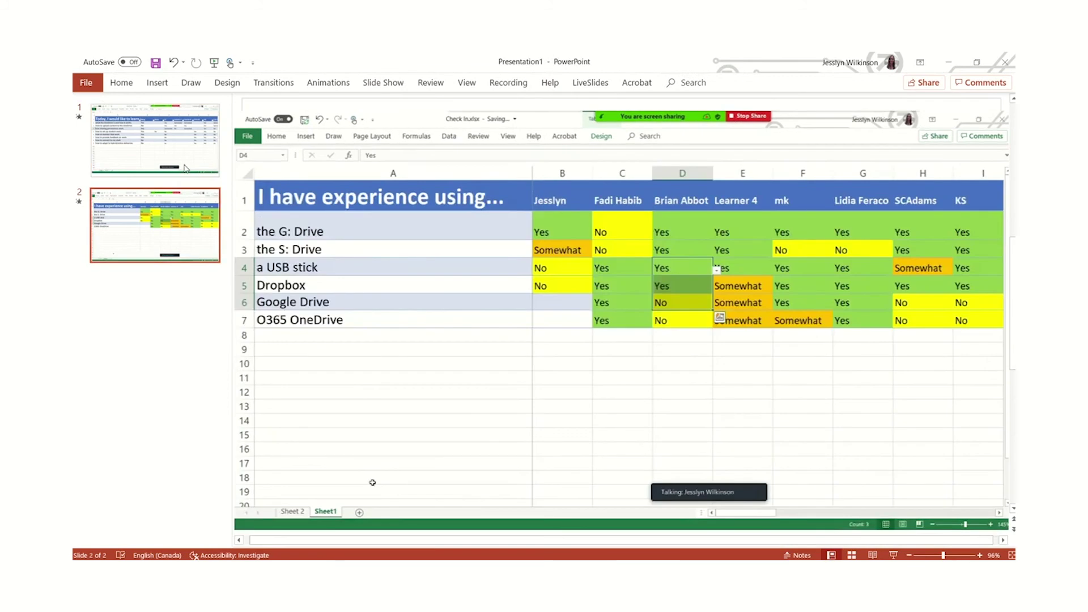
From slide 1, start reusing slides, search for "tap to" and open the Desktop file Tap to Edit to show its slides.
left_click(156, 111)
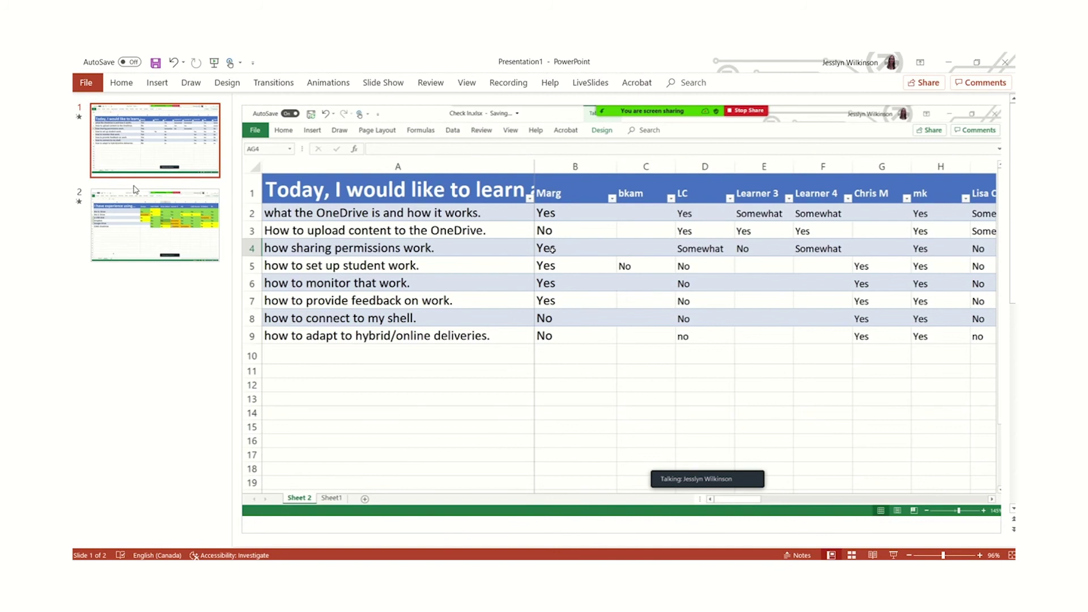
left_click(157, 84)
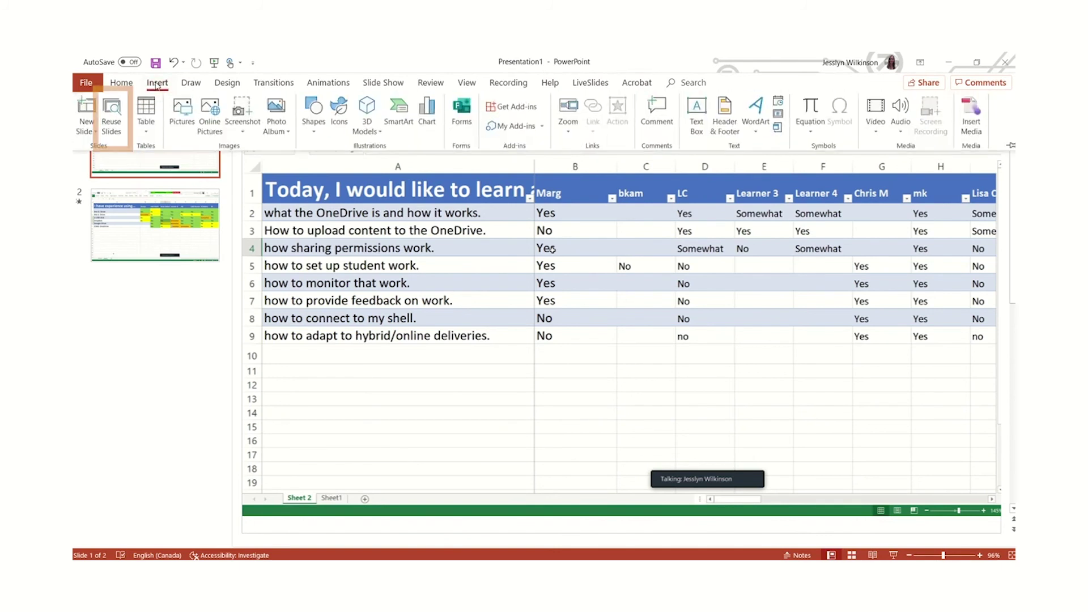
left_click(115, 119)
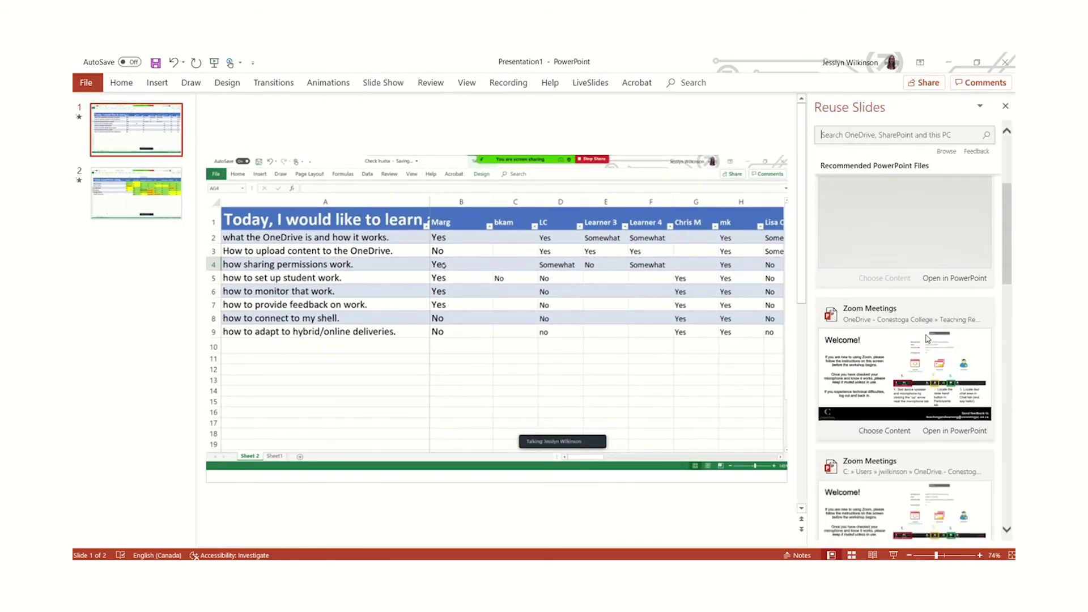
scroll(926, 340, "down", 3)
left_click(887, 134)
type("tap to")
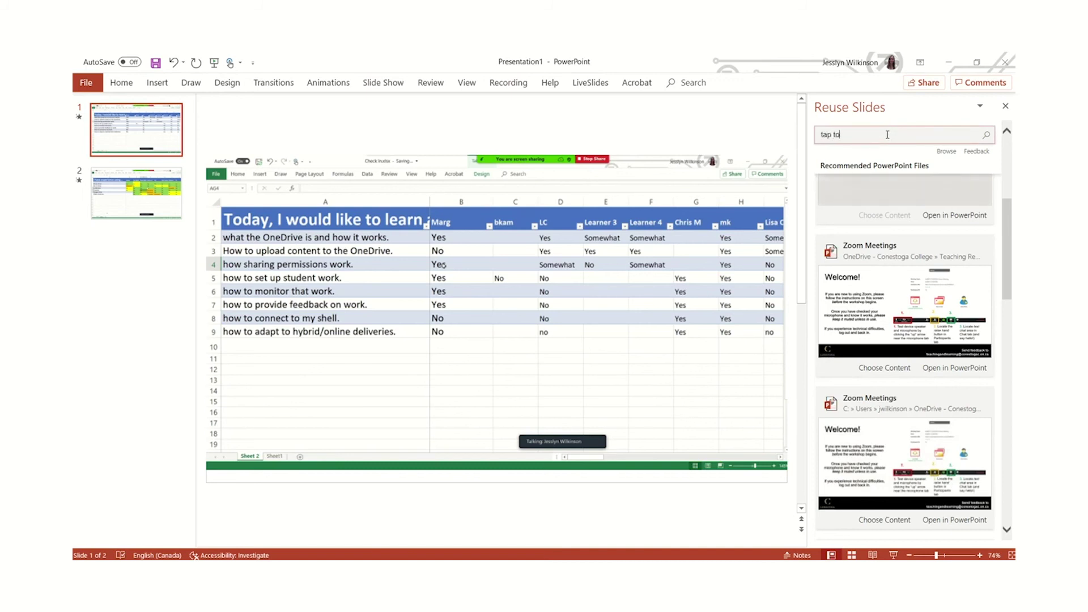
key("Return")
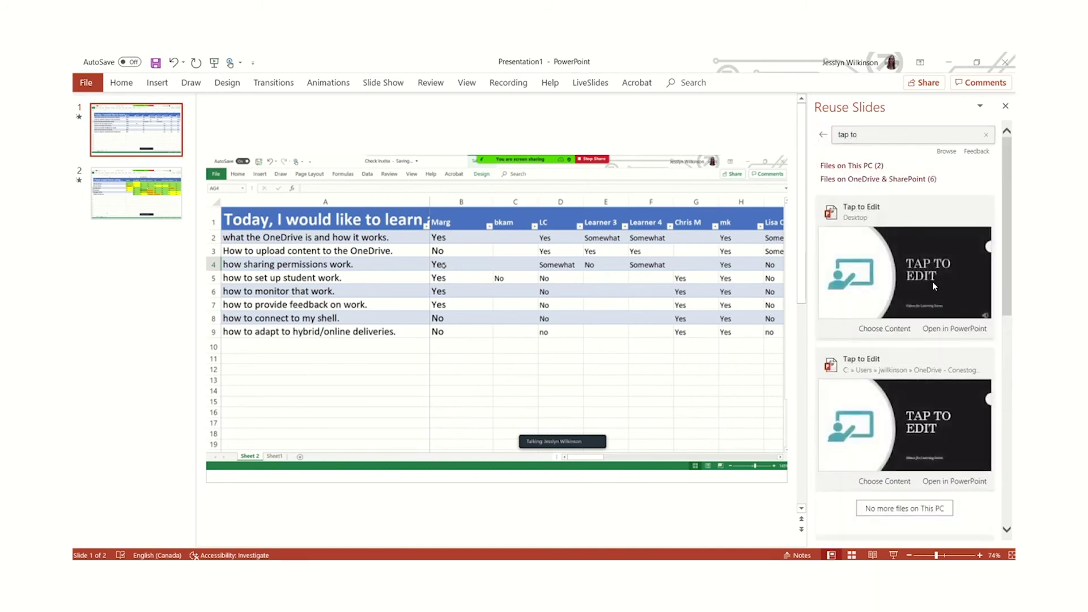
left_click(933, 281)
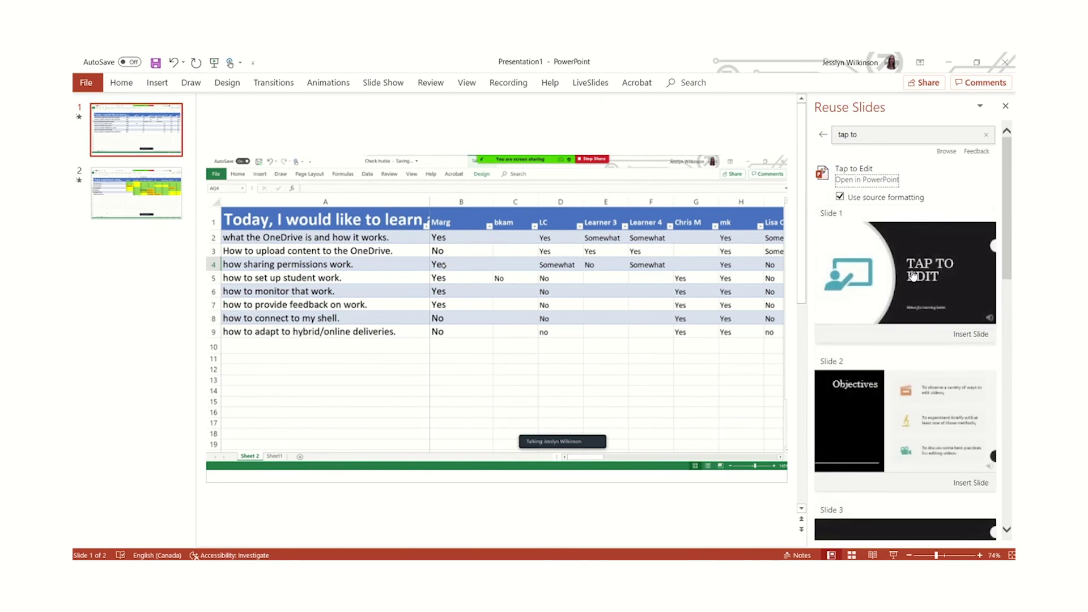
Insert the Tap to Edit title slide, move it to the start of the presentation and insert the Objectives slide after it.
left_click(913, 276)
left_click_drag(136, 192, 136, 127)
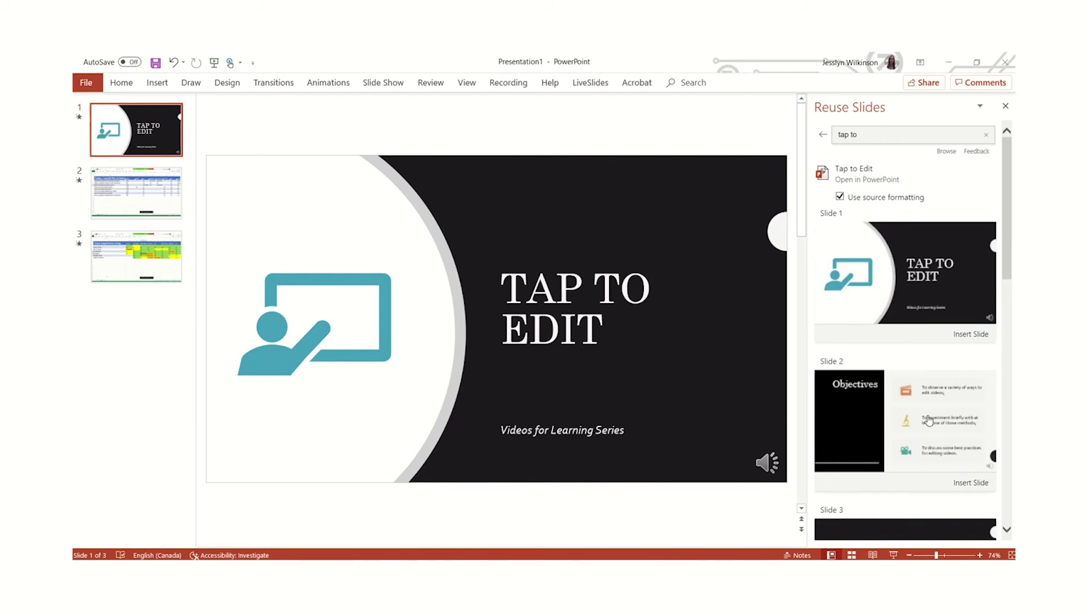
left_click(968, 481)
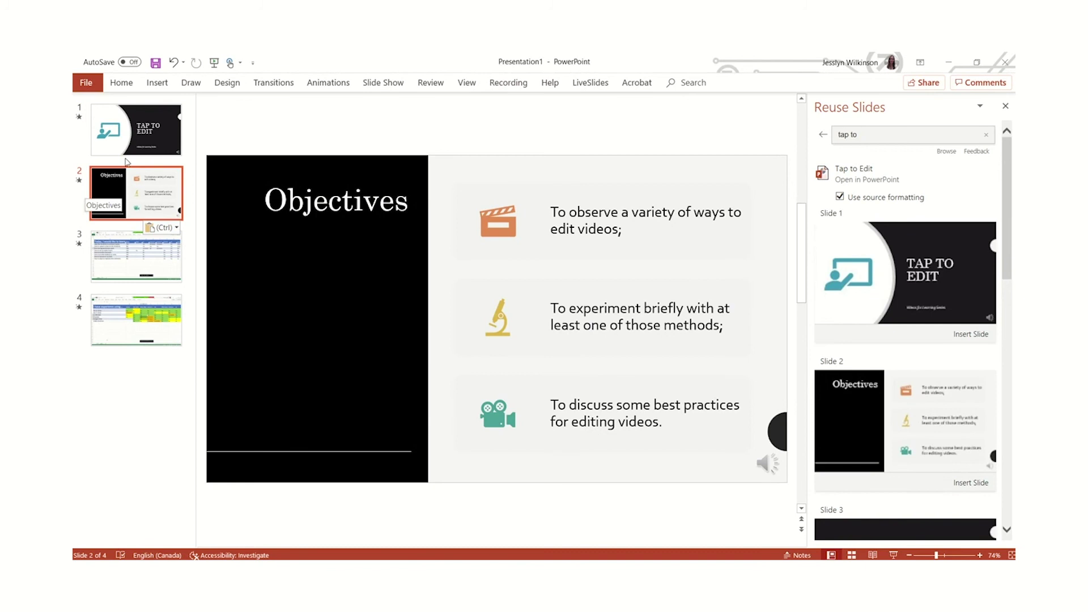
Insert the Demonstration slide from Tap to Edit and place it as slide 3, directly before the first video slide.
left_click(134, 268)
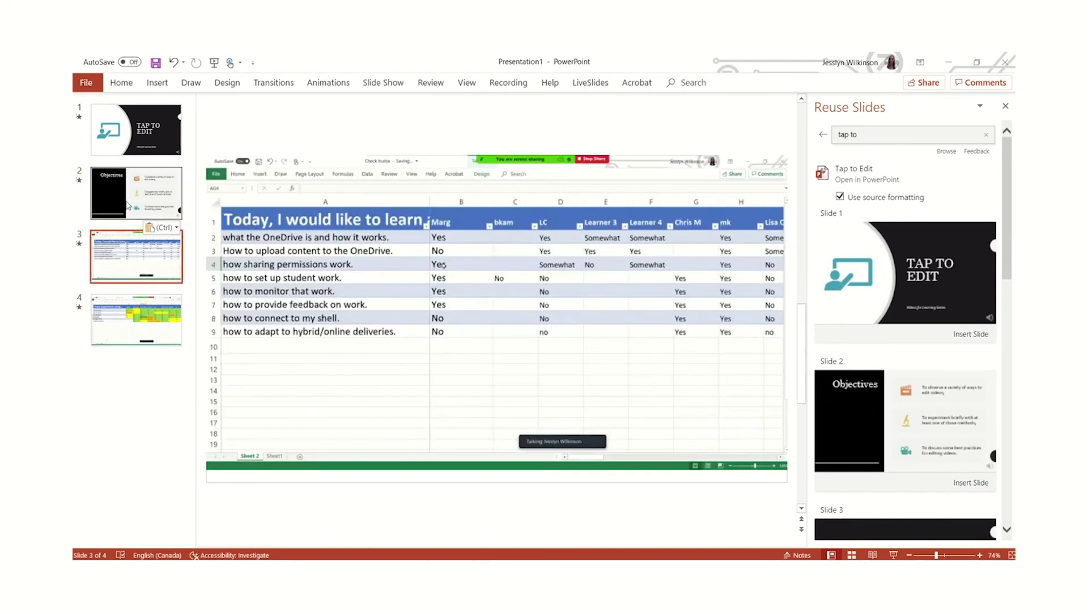
scroll(931, 414, "down", 3)
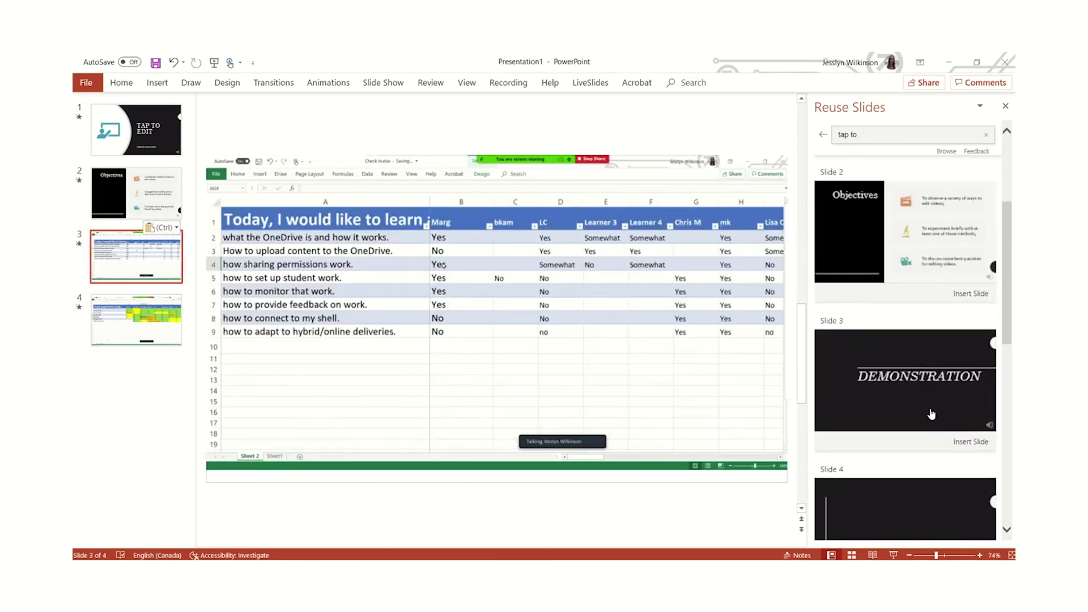
left_click(932, 407)
left_click_drag(139, 318, 132, 238)
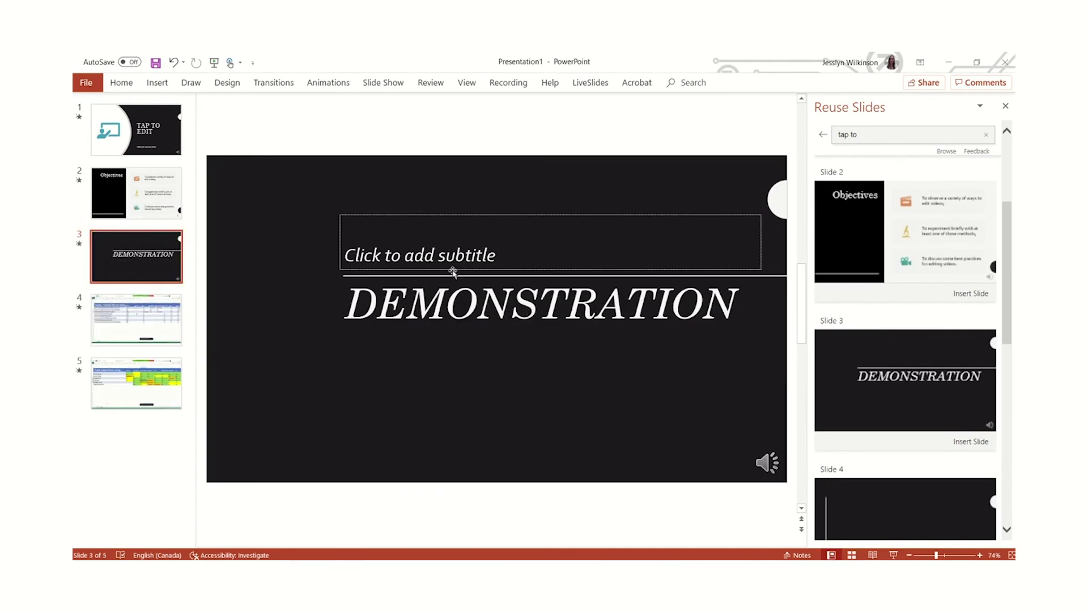
Extend the slide 3 title to "DEMONSTRATION: SHEET 1" and remove the italics from the whole title.
left_click(463, 307)
left_click(755, 313)
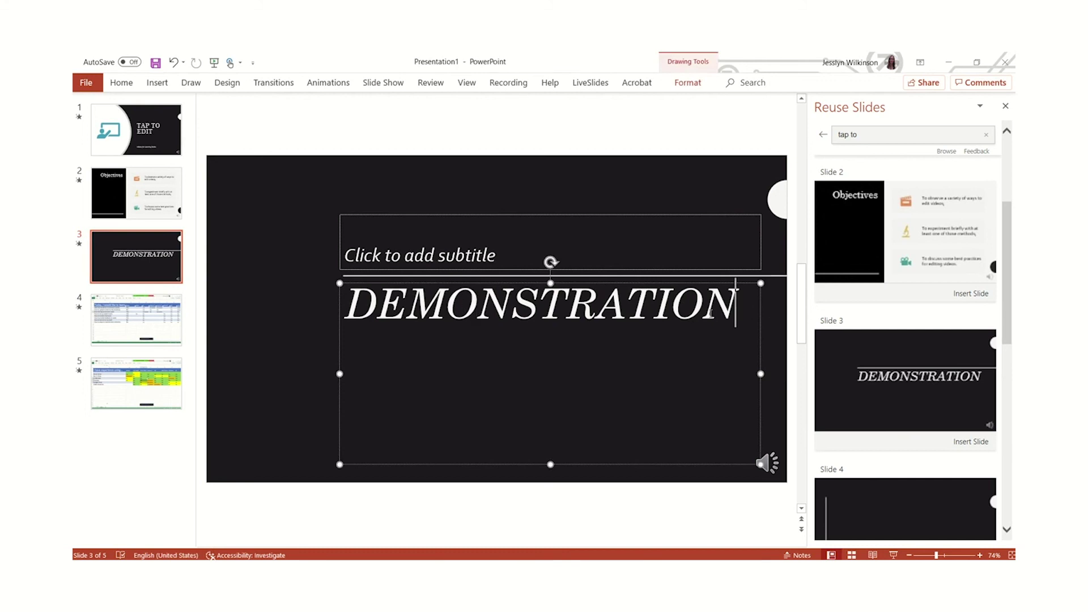
type(": SHEET ")
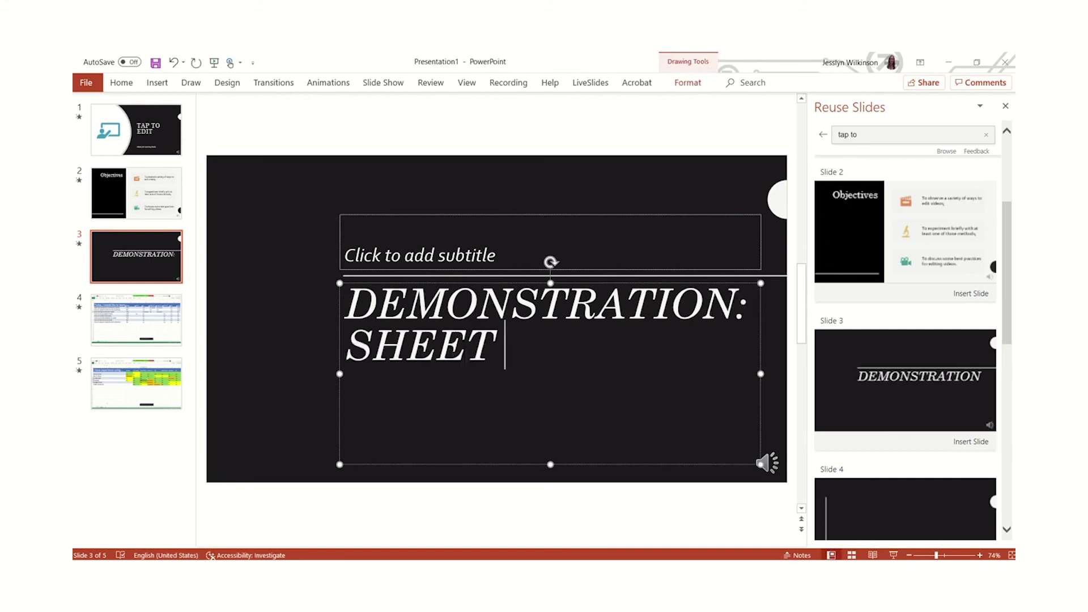
type("1")
key("ctrl+a")
key("ctrl+i")
left_click(465, 347)
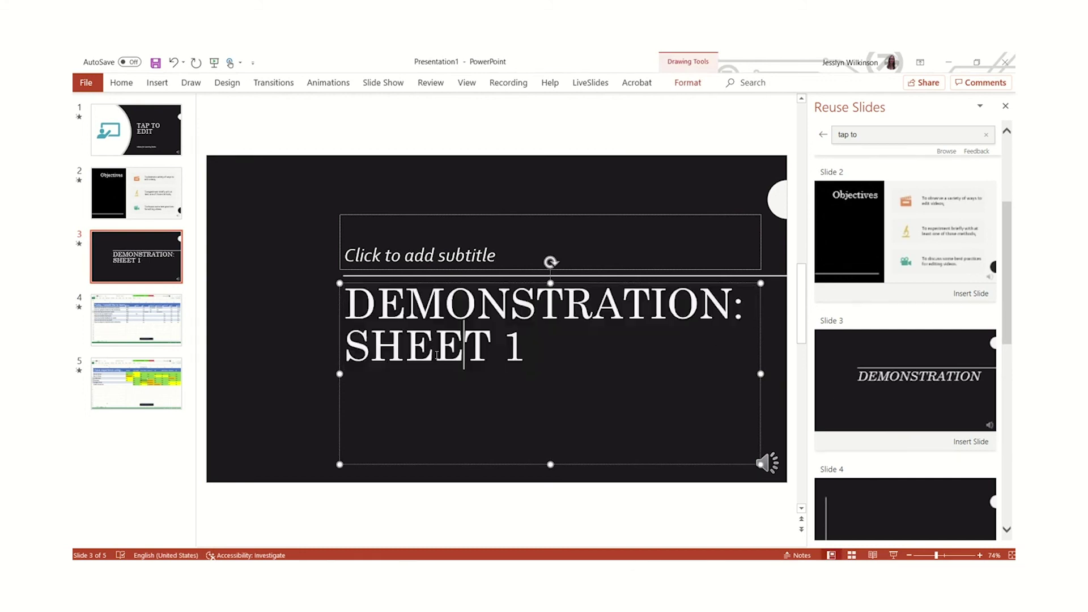
Duplicate the slide 3 heading slide and move the copy between the two video slides as slide 5.
right_click(132, 270)
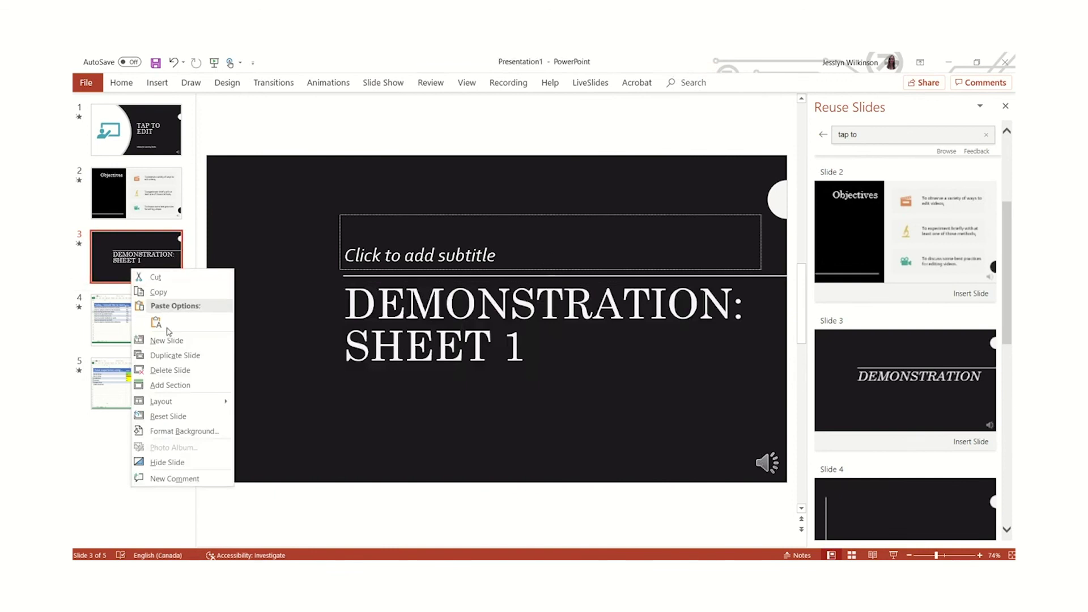
left_click(171, 356)
left_click_drag(149, 320, 150, 393)
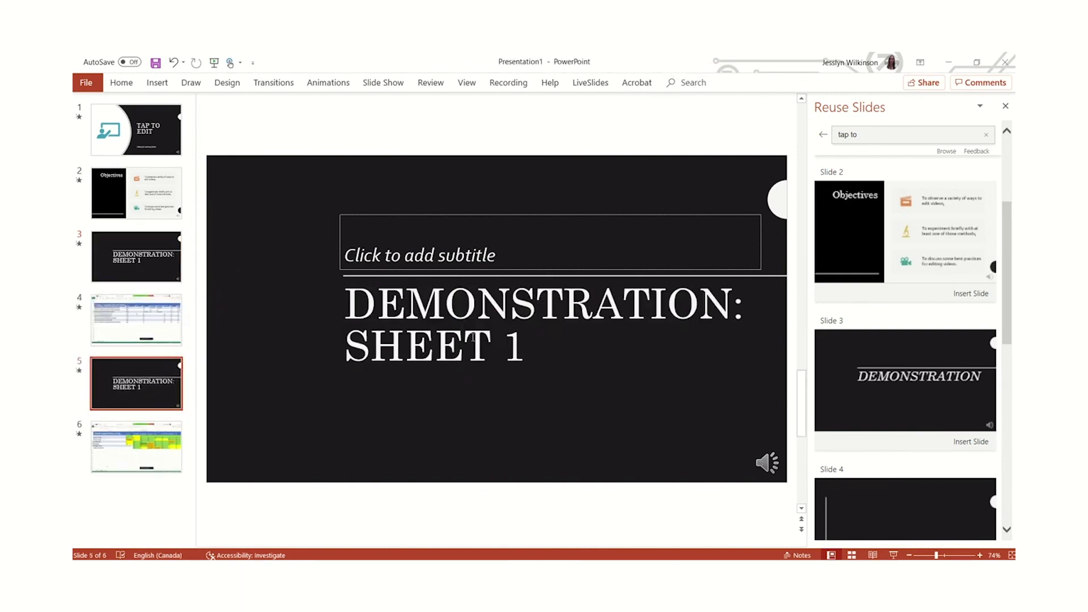
Change the slide 5 title to "DEMONSTRATION: SHEET 2".
left_click(522, 339)
double_click(522, 339)
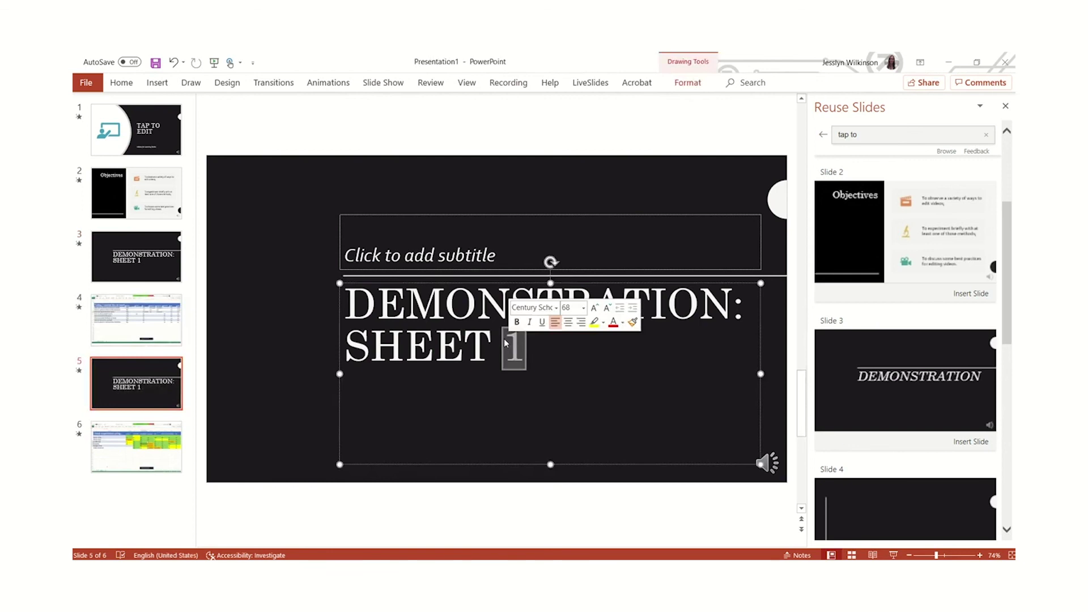
type("2")
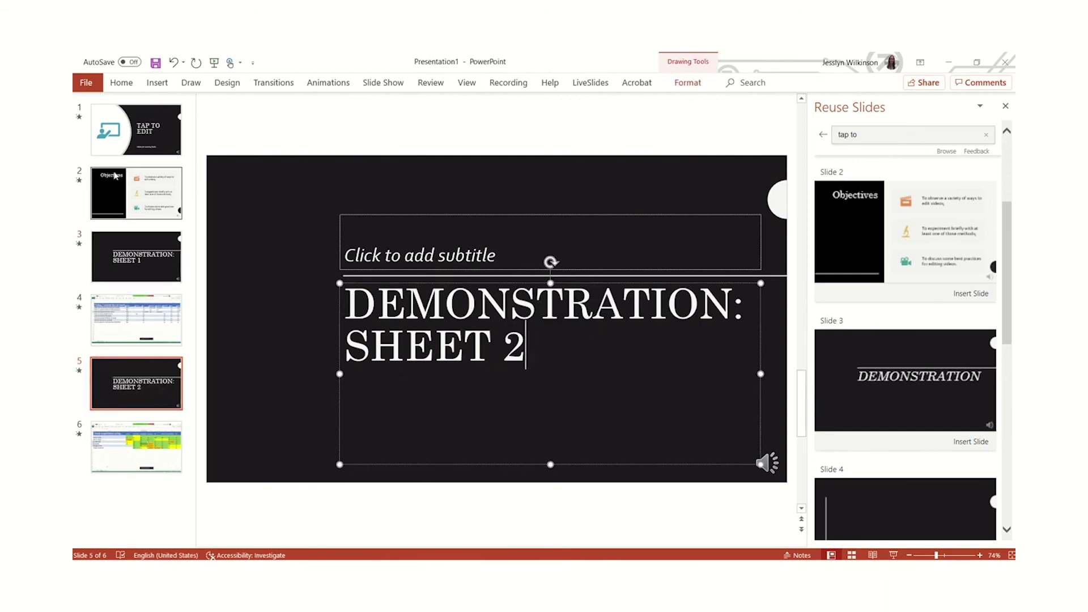
Return to the Tap to Edit title slide and close the Reuse Slides view.
left_click(115, 143)
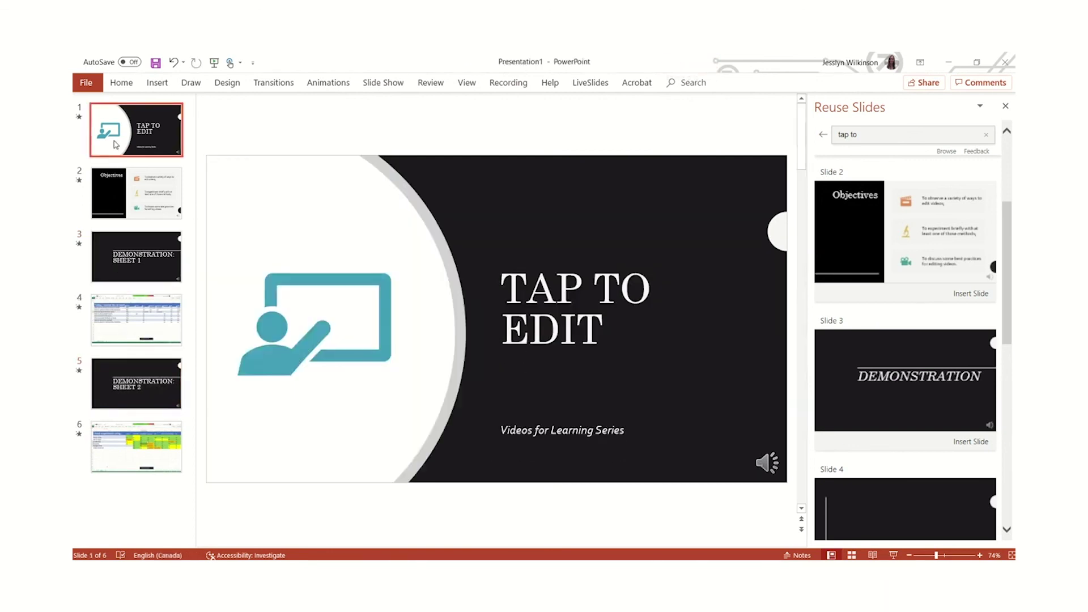
left_click(158, 83)
left_click(114, 116)
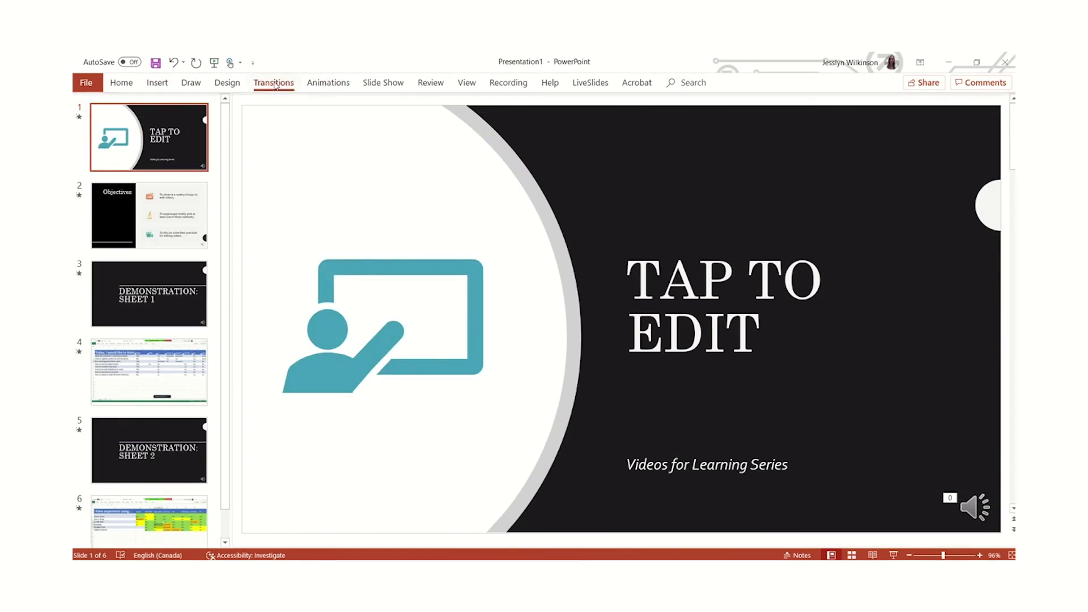